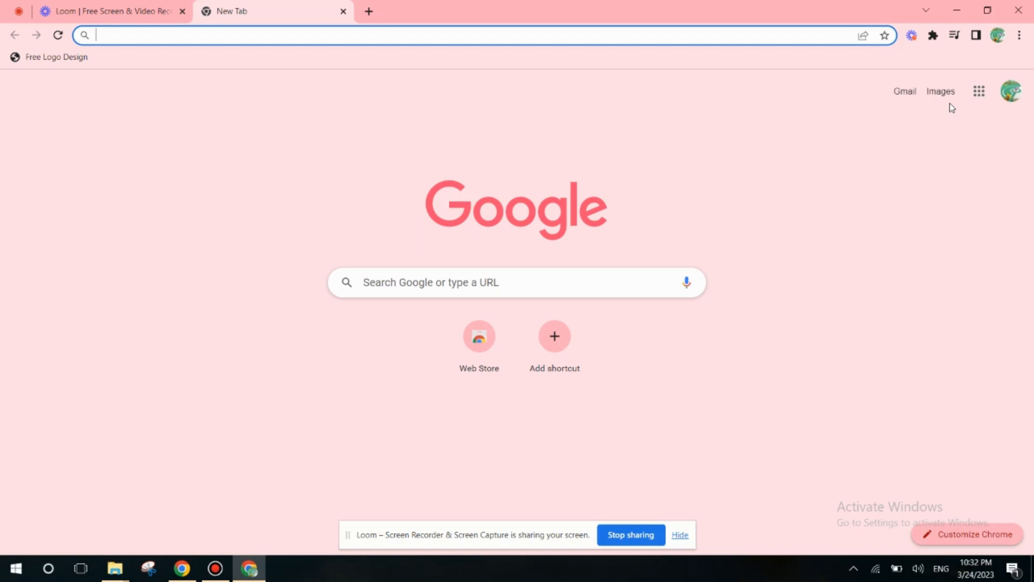
# Open Google Sheets from the Google apps list and create a blank spreadsheet.
pyautogui.click(980, 95)
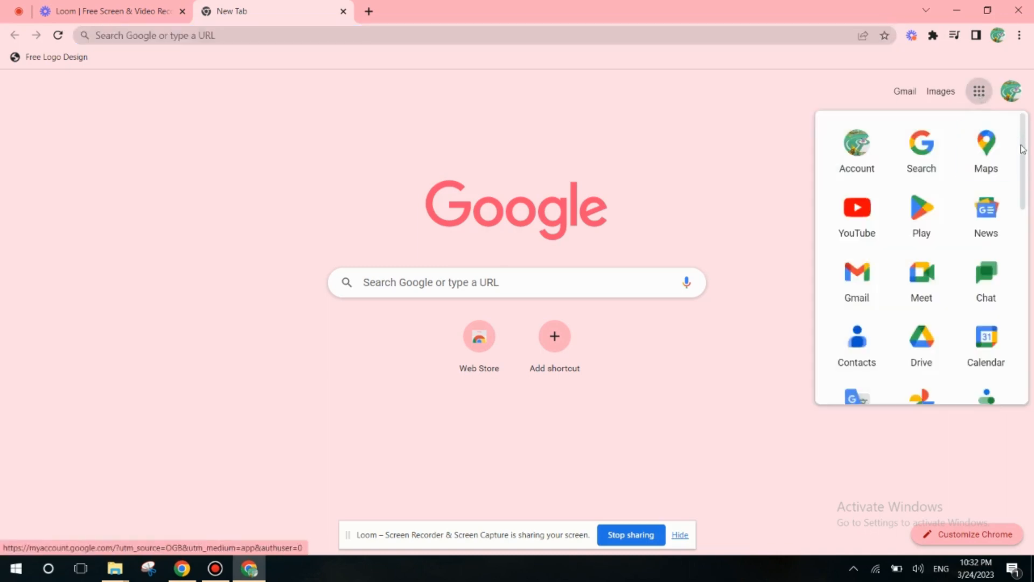
pyautogui.moveTo(1023, 152); pyautogui.dragTo(1027, 251)
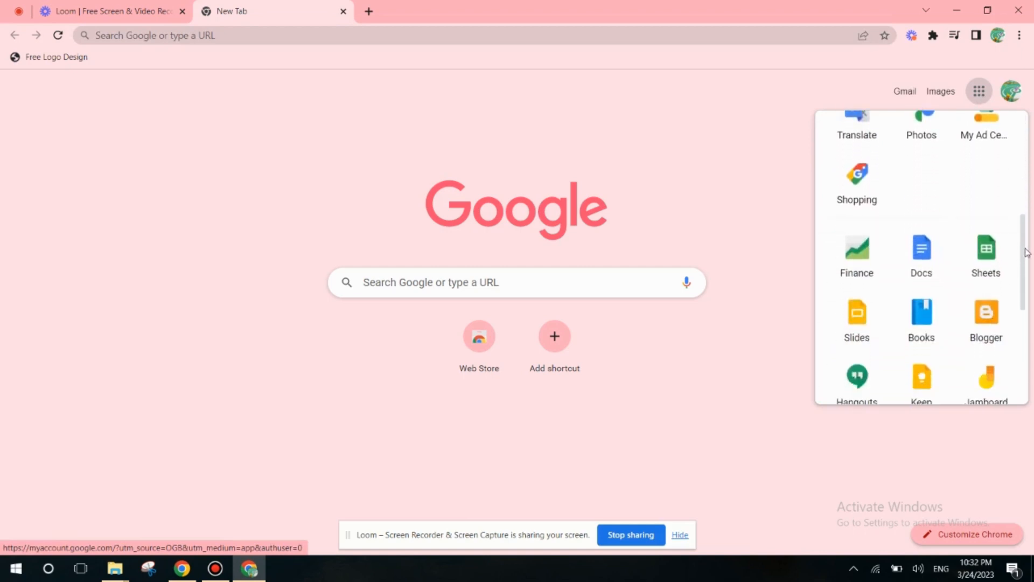
pyautogui.click(989, 258)
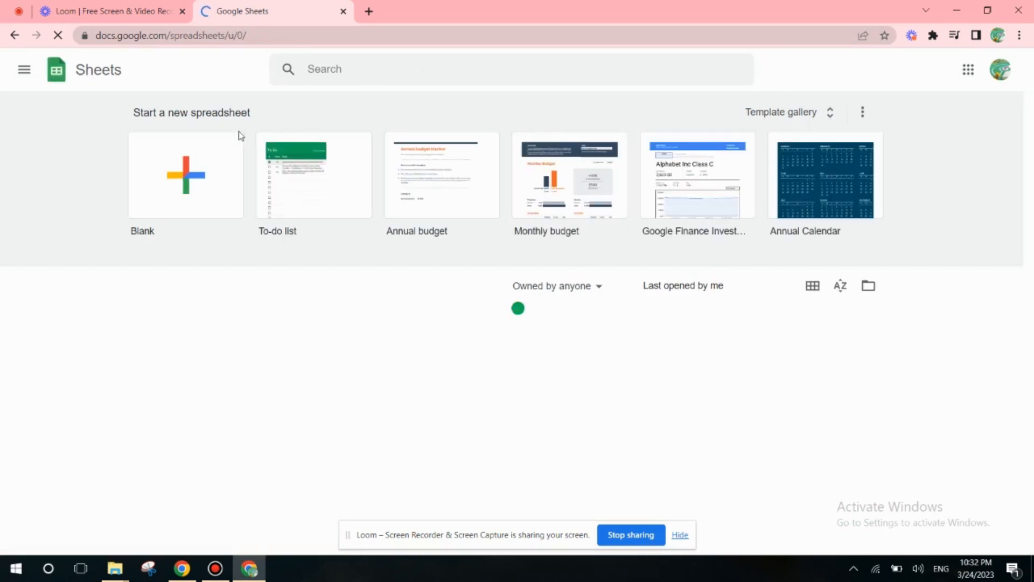
pyautogui.click(188, 188)
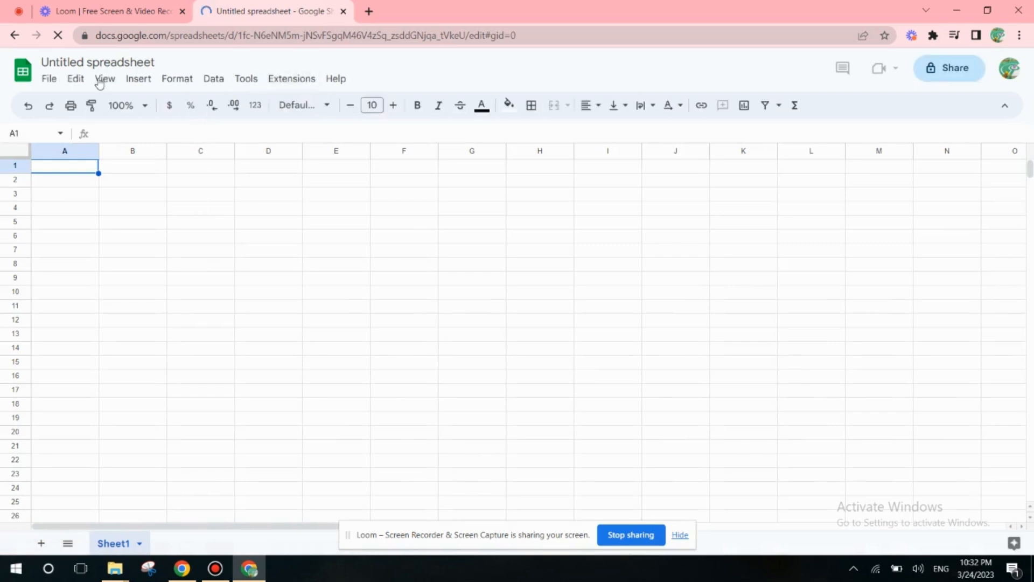
# Open the Google Workspace Marketplace to get add-ons for the spreadsheet.
pyautogui.click(292, 79)
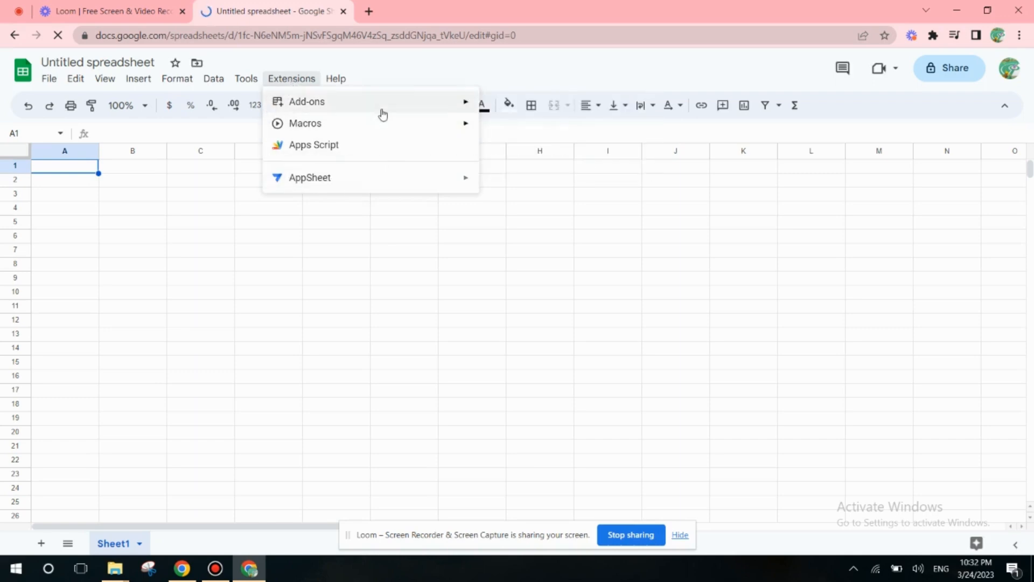
pyautogui.moveTo(336, 86)
pyautogui.moveTo(294, 81)
pyautogui.moveTo(303, 107)
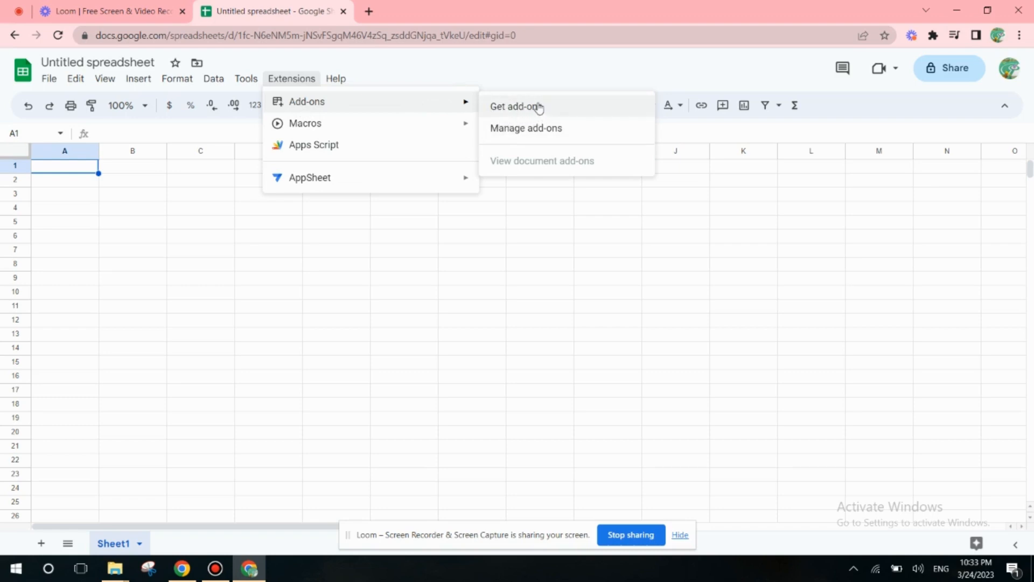
pyautogui.click(507, 112)
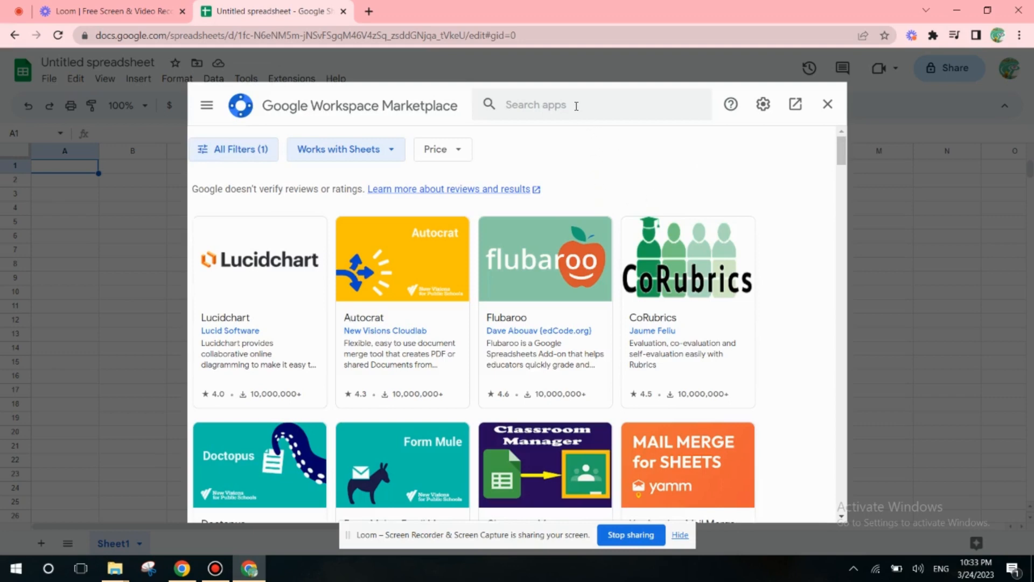
# Search the marketplace for "gpt for", choose the suggestion "GPT for Docs Sheets Slides" and open that add-on's page.
pyautogui.click(576, 106)
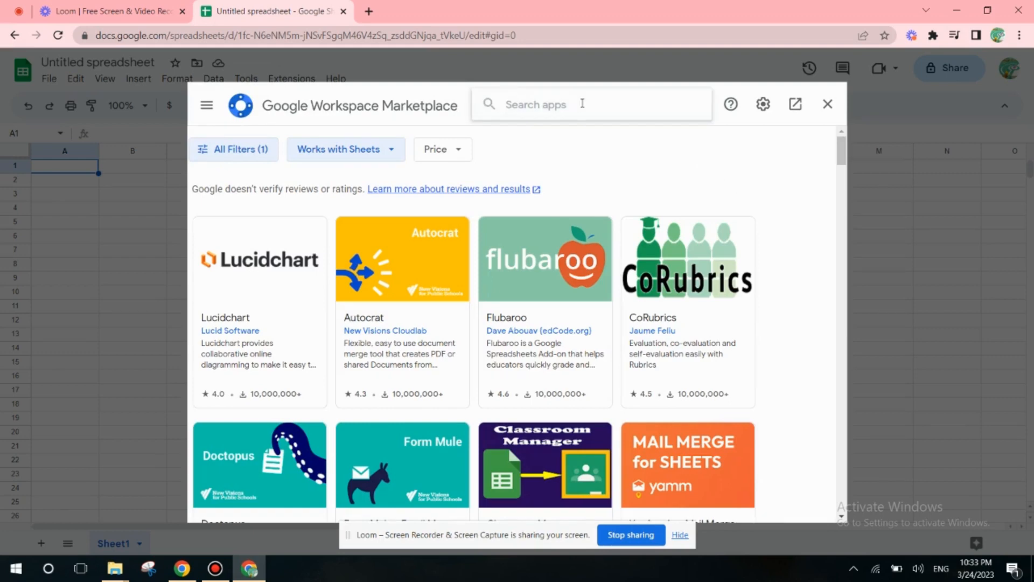
pyautogui.write('gpt fo')
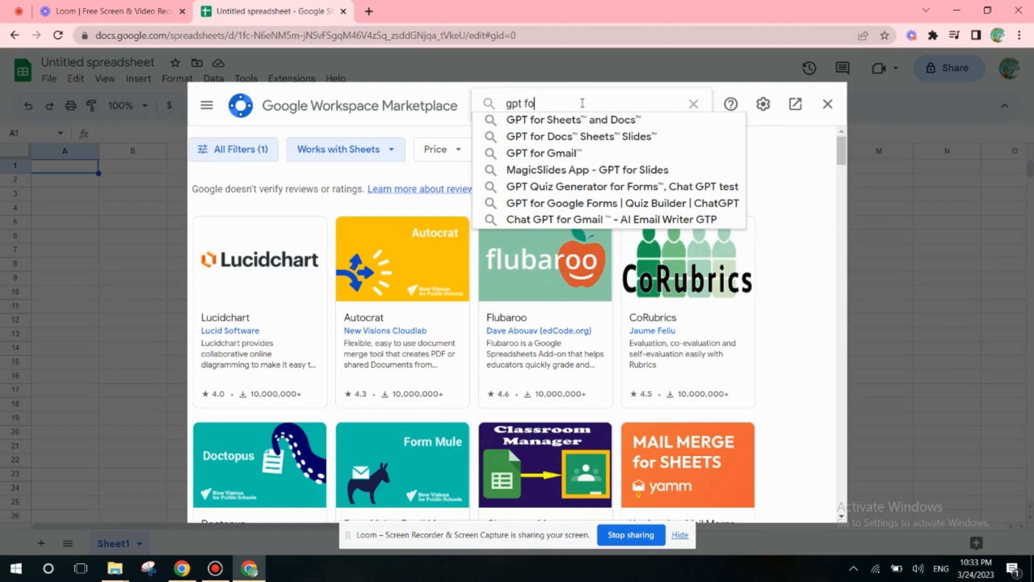
pyautogui.write('r')
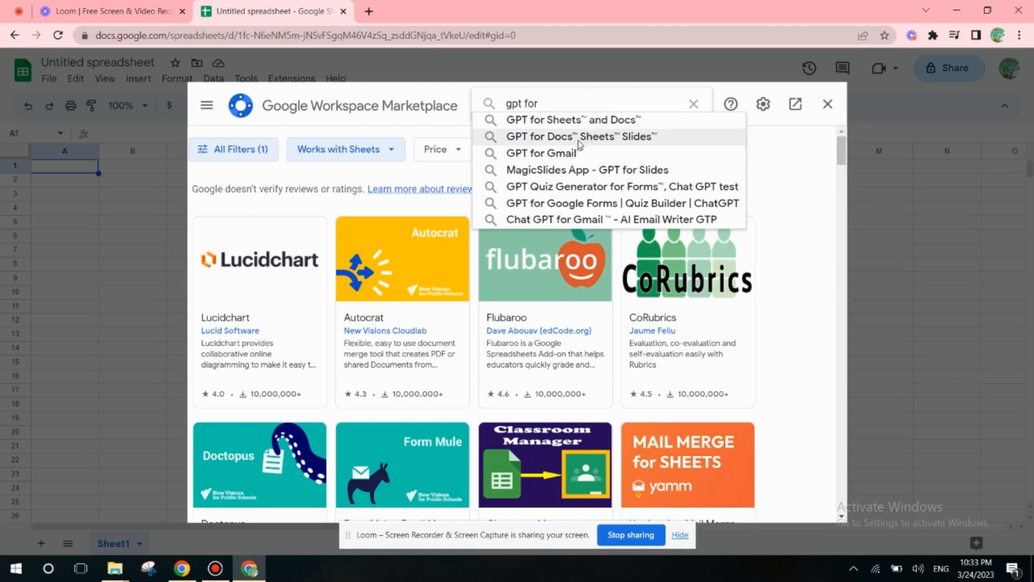
pyautogui.click(611, 142)
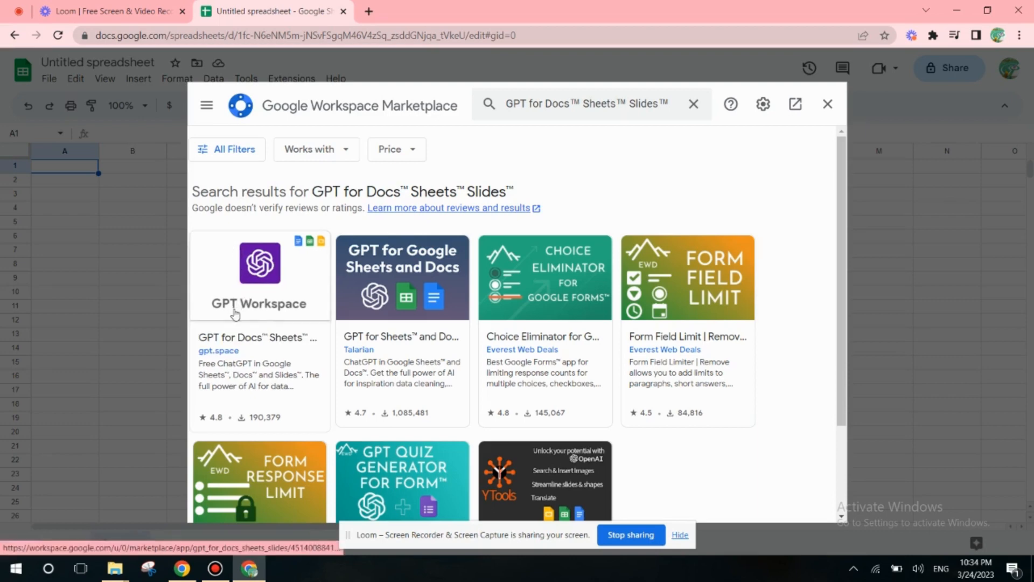
pyautogui.click(265, 303)
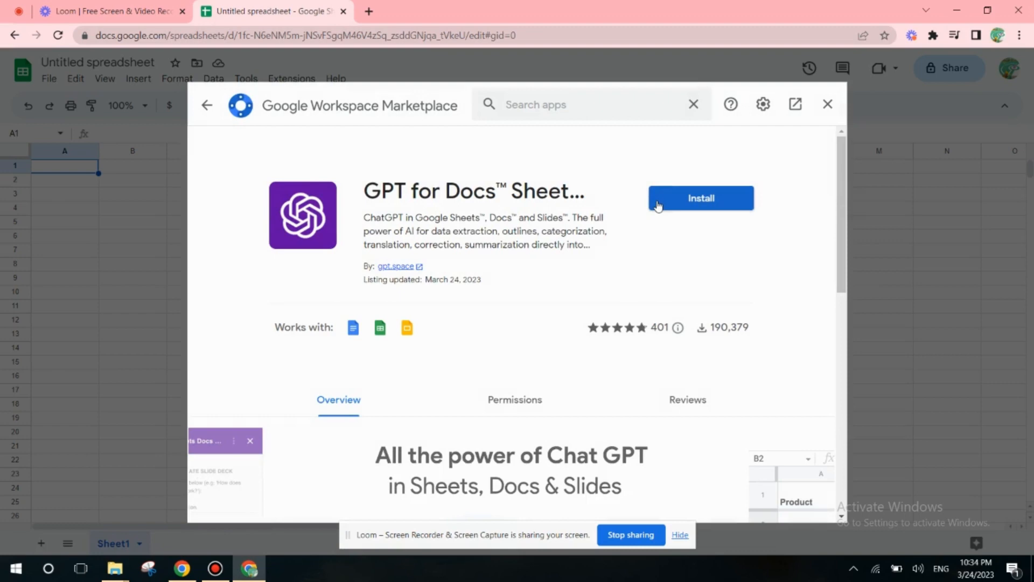
# Install the GPT for Docs Sheets Slides add-on, allowing its permissions with the listed Google account, and close the marketplace.
pyautogui.click(708, 205)
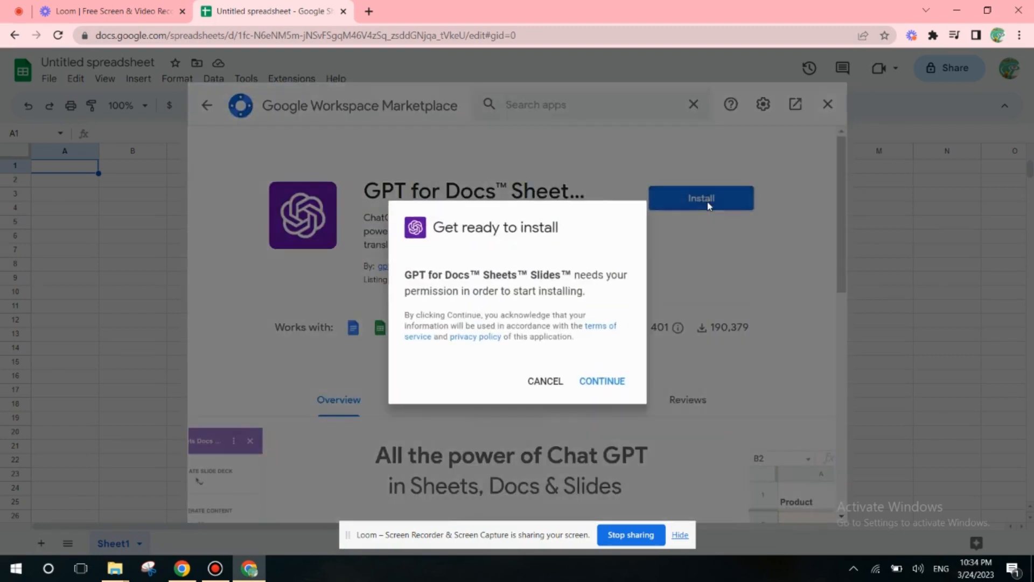
pyautogui.click(598, 383)
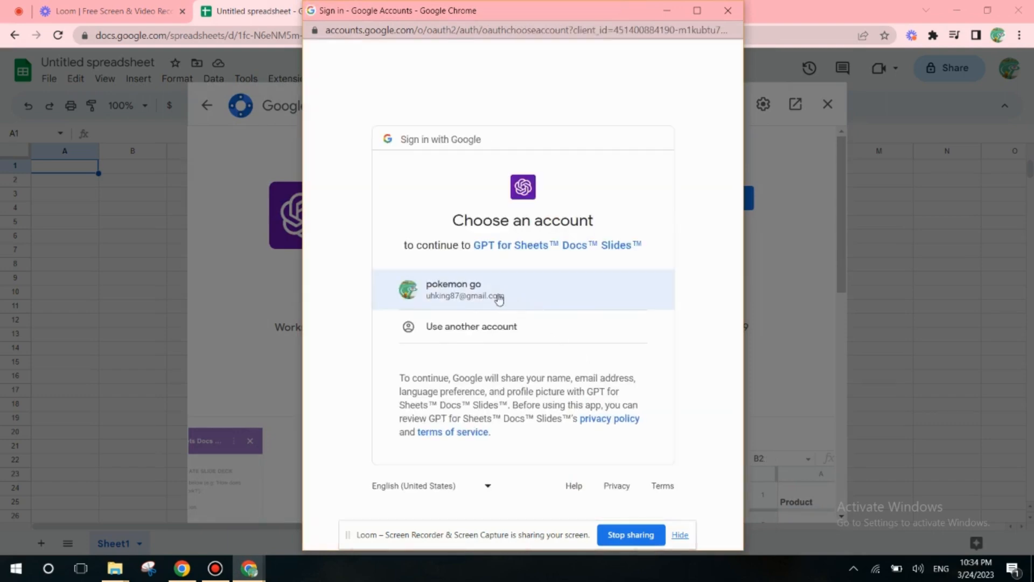
pyautogui.click(471, 299)
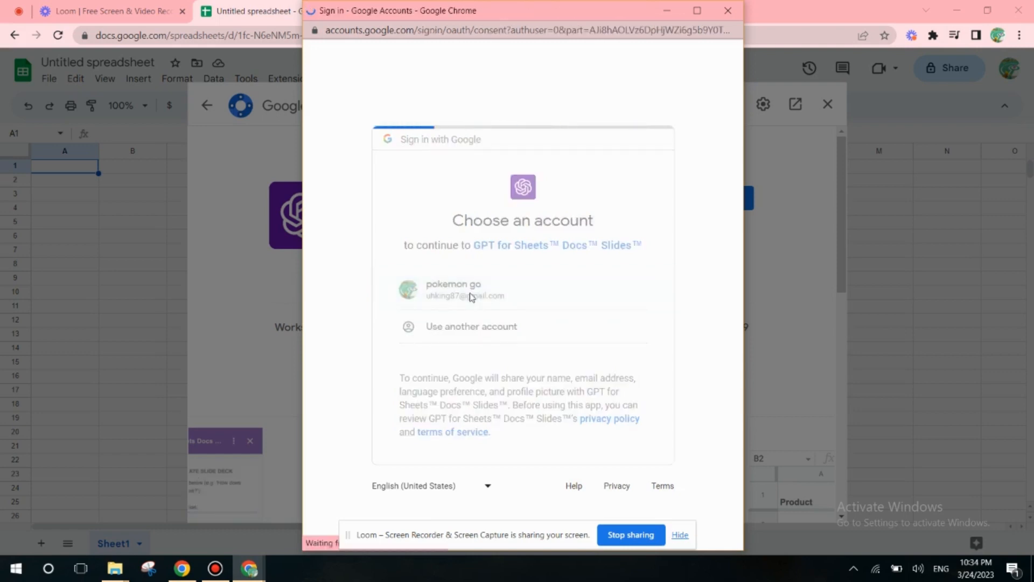
pyautogui.moveTo(740, 262); pyautogui.dragTo(723, 488)
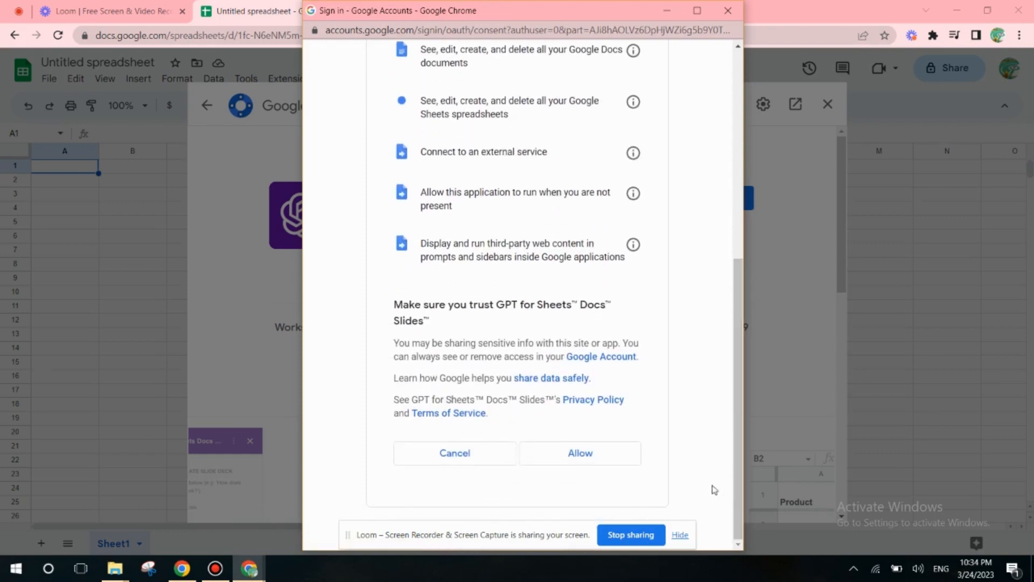
pyautogui.click(592, 459)
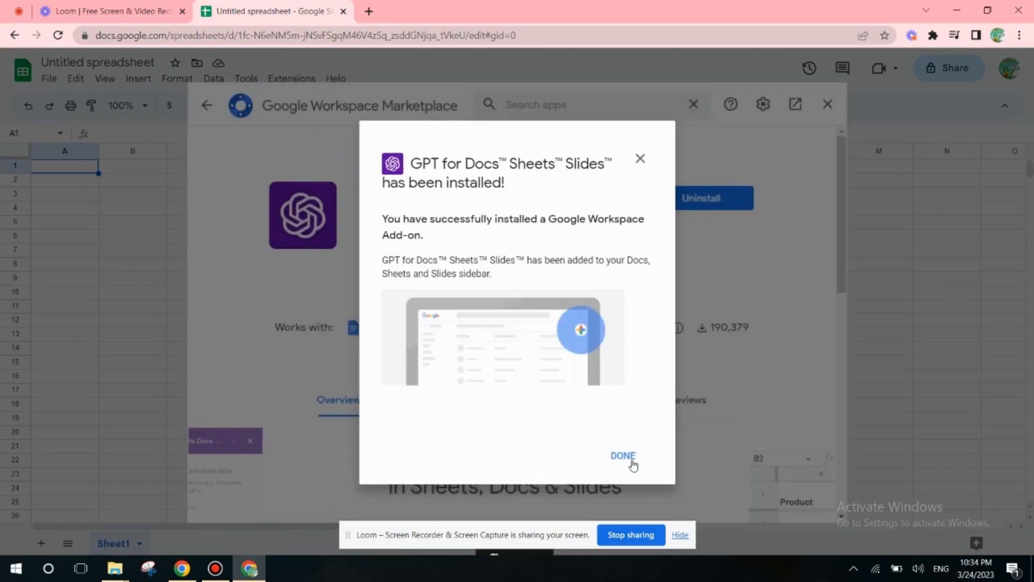
pyautogui.click(623, 456)
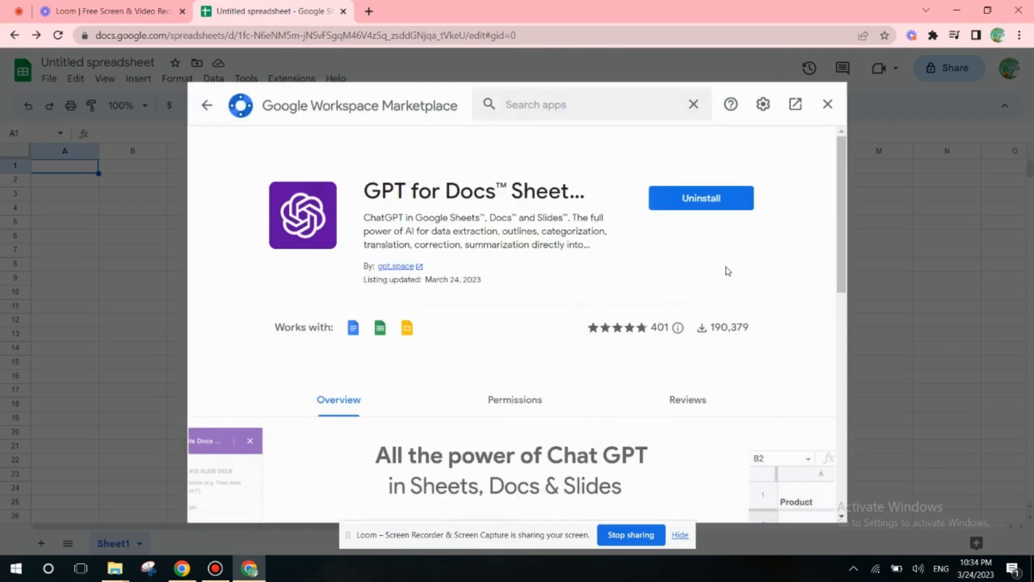
pyautogui.click(829, 105)
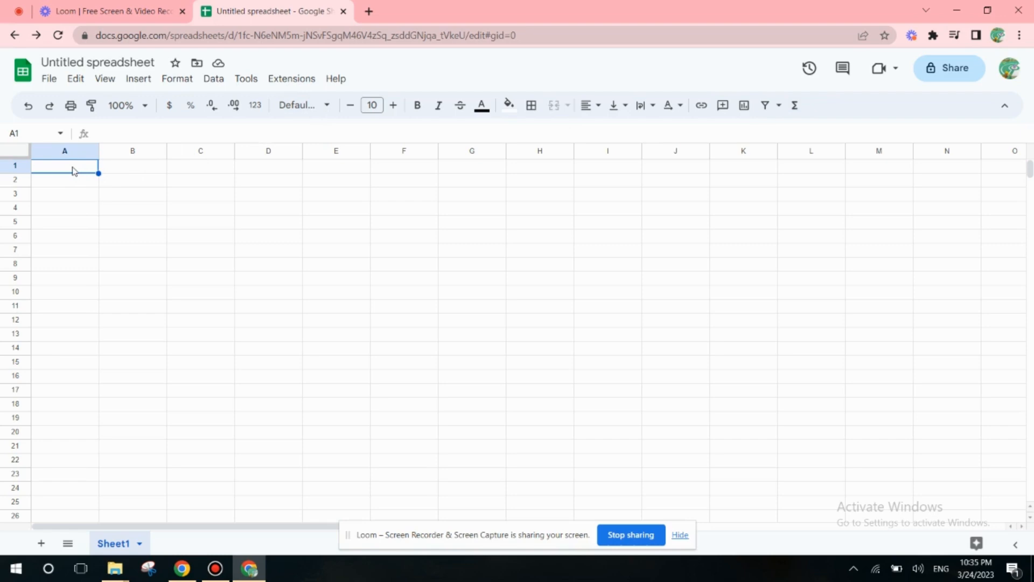
# Enter the formula =GPT("what is meant by AI") in cell A1.
pyautogui.doubleClick(74, 169)
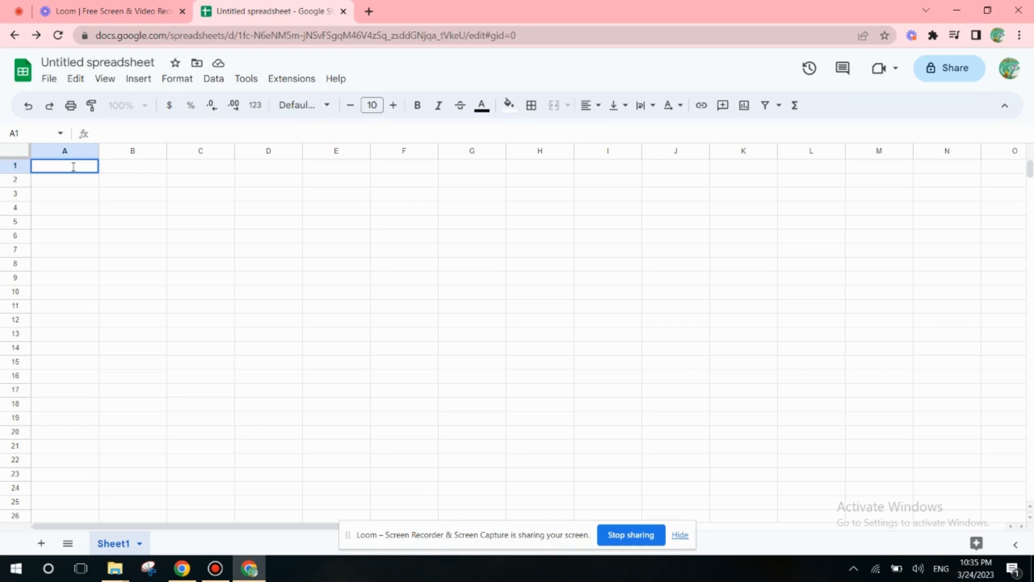
pyautogui.write('=')
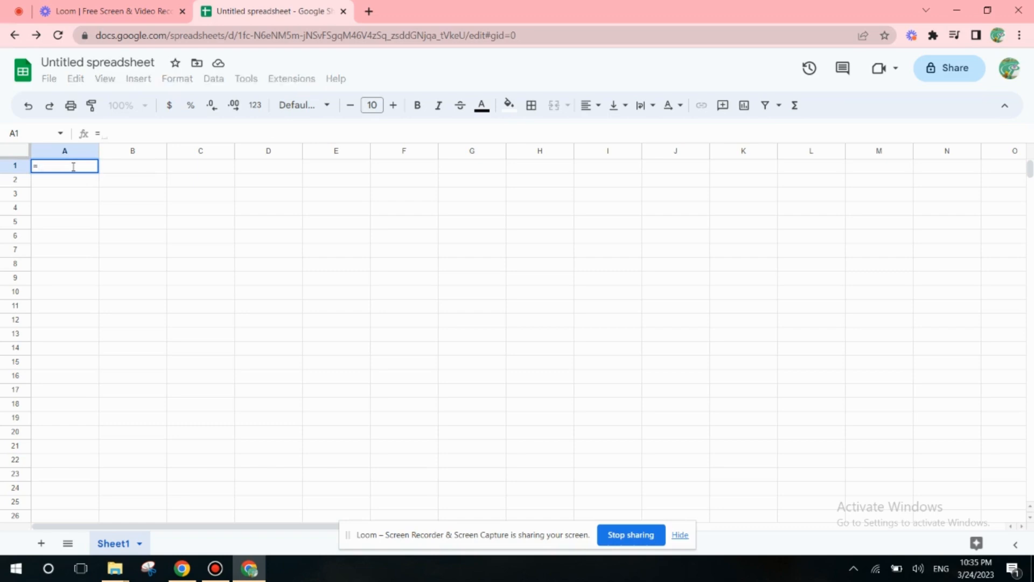
pyautogui.write('gpt')
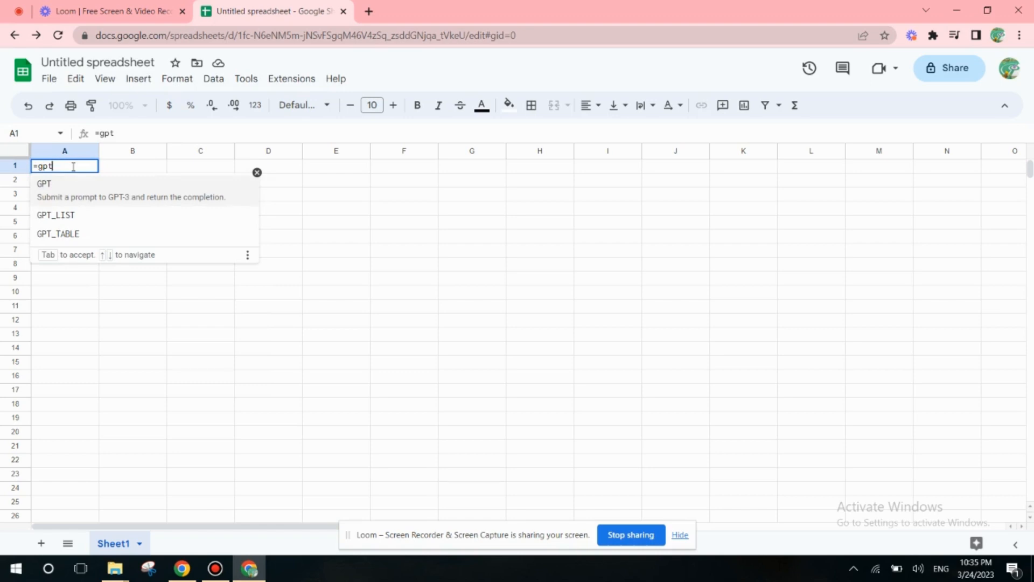
pyautogui.press('Tab')
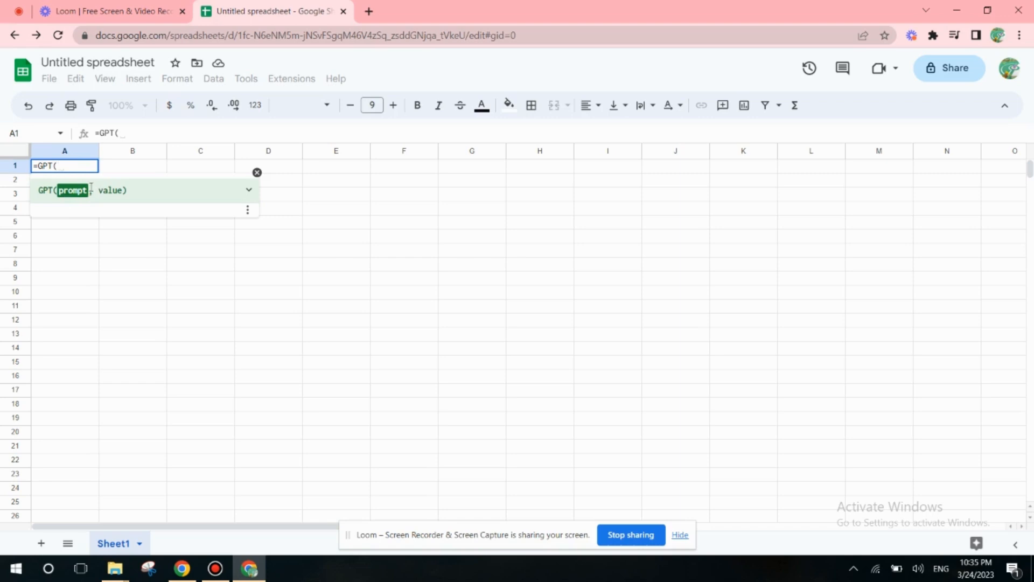
pyautogui.write('""')
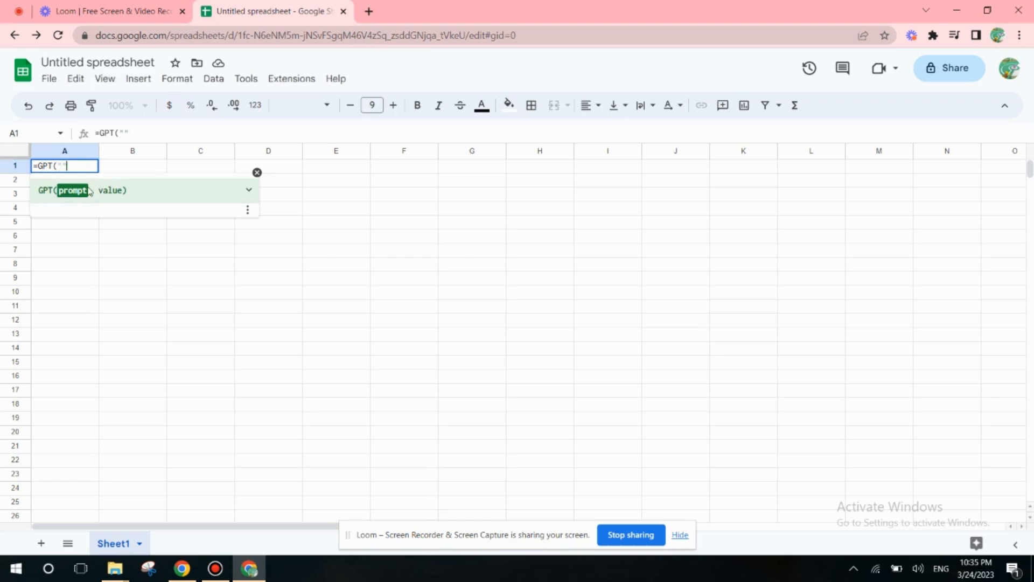
pyautogui.press('Left')
pyautogui.write('what is meant ')
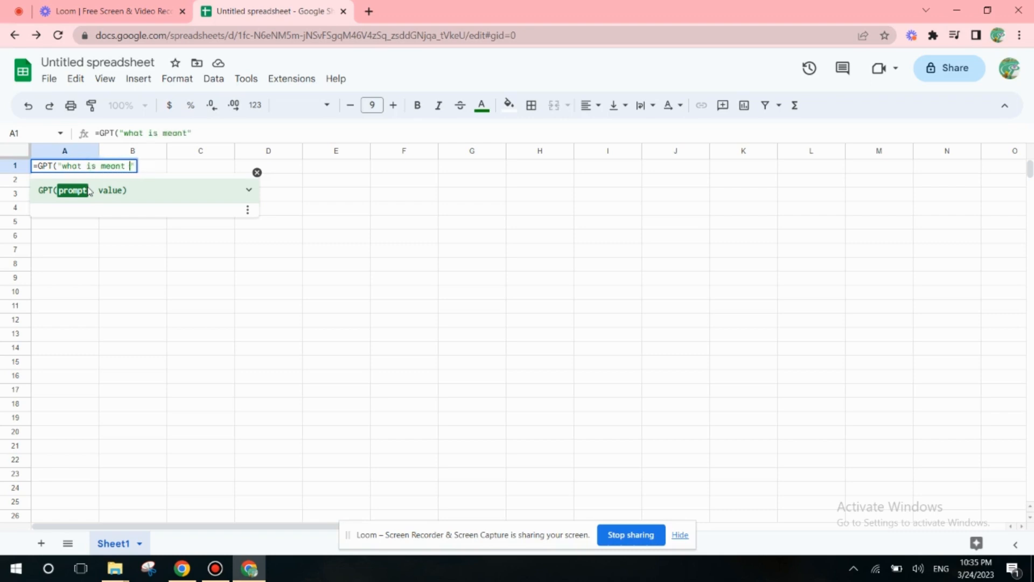
pyautogui.write('by AI')
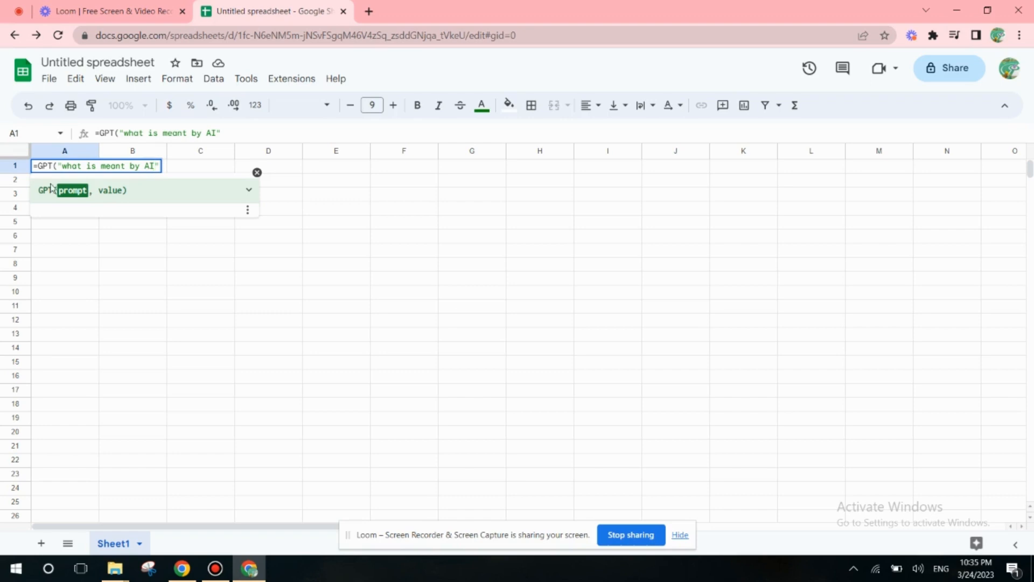
pyautogui.click(160, 166)
pyautogui.write(')')
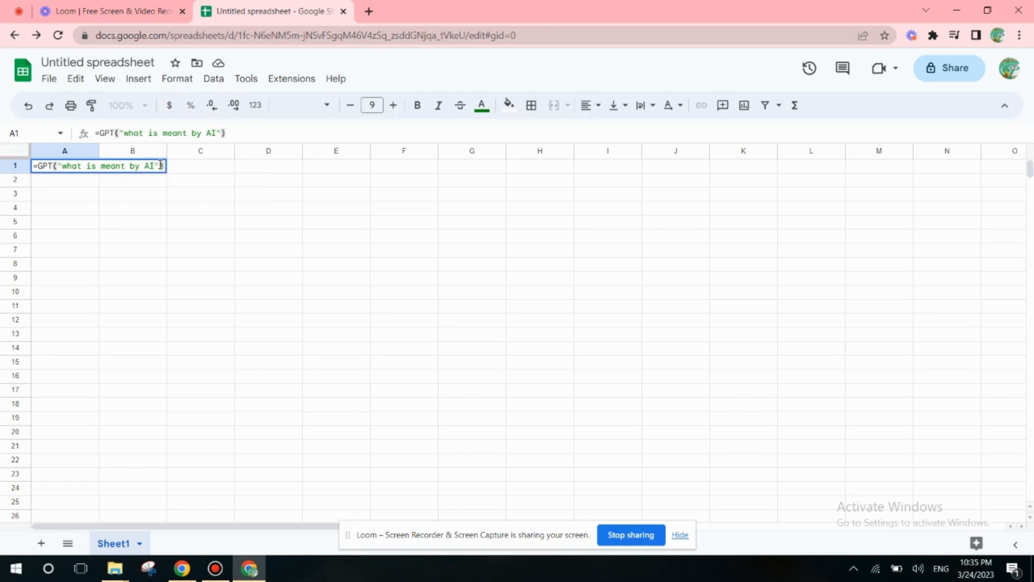
pyautogui.press('Return')
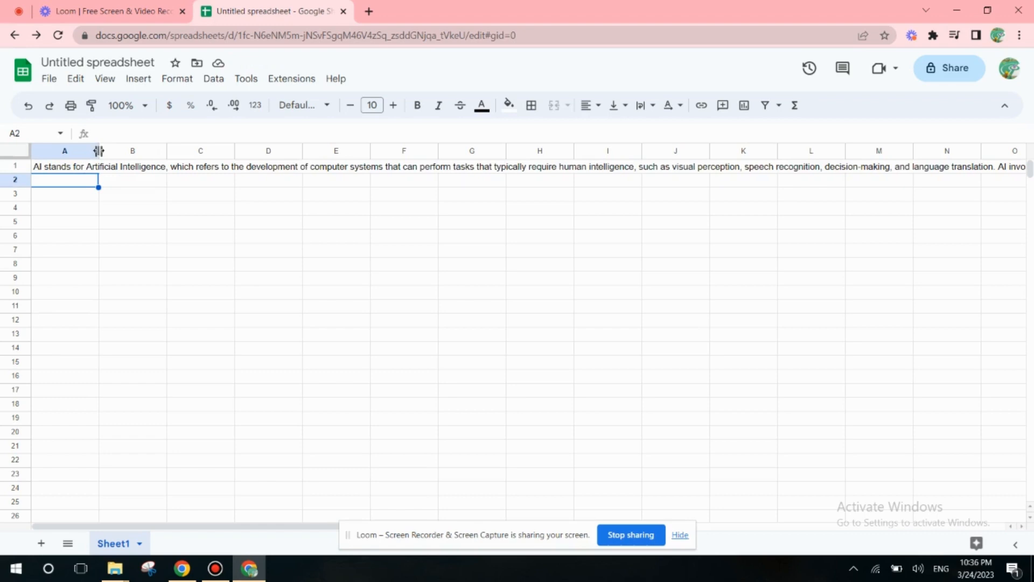
# Try widening column A across the sheet to fit the answer in A1, and undo the change.
pyautogui.moveTo(99, 150); pyautogui.dragTo(1028, 156)
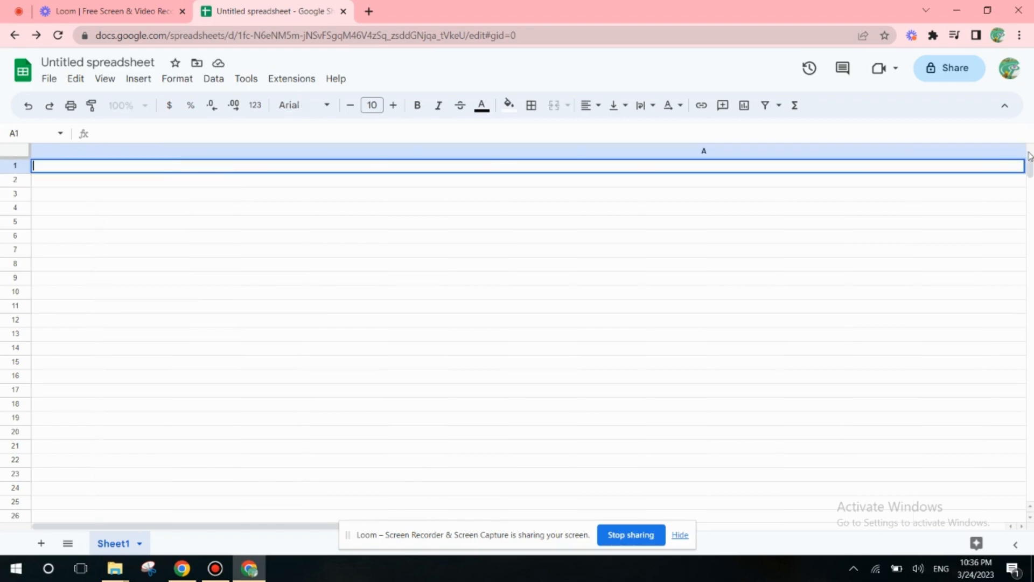
pyautogui.hotkey('ctrl', 'z')
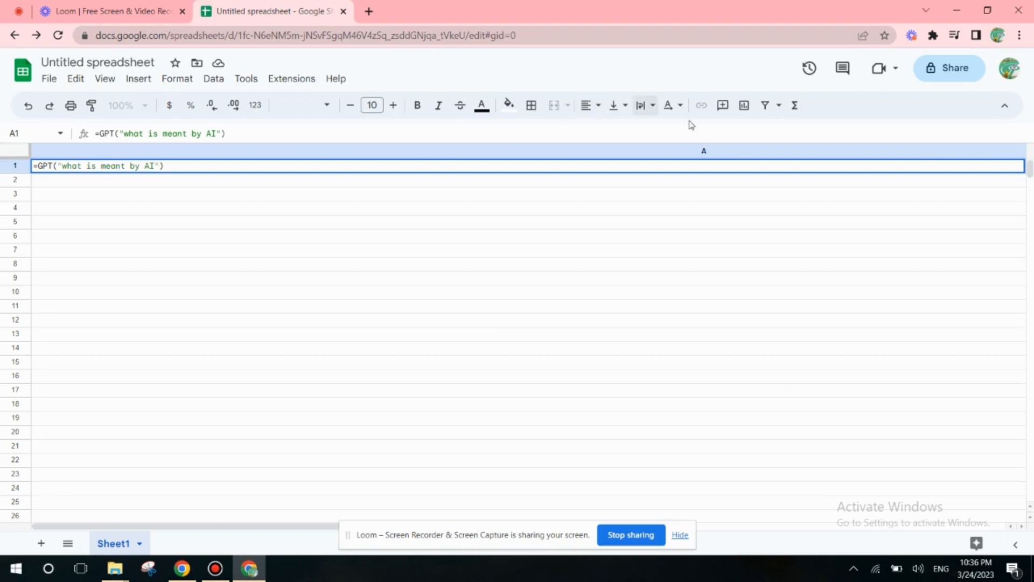
pyautogui.click(983, 153)
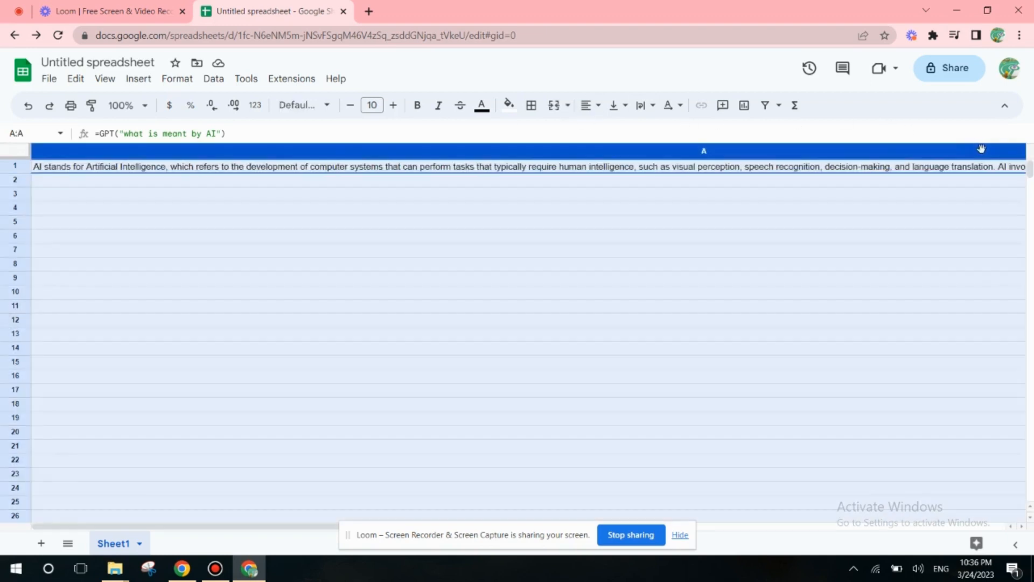
pyautogui.hotkey('ctrl', 'z')
pyautogui.hotkey('ctrl', 'z')
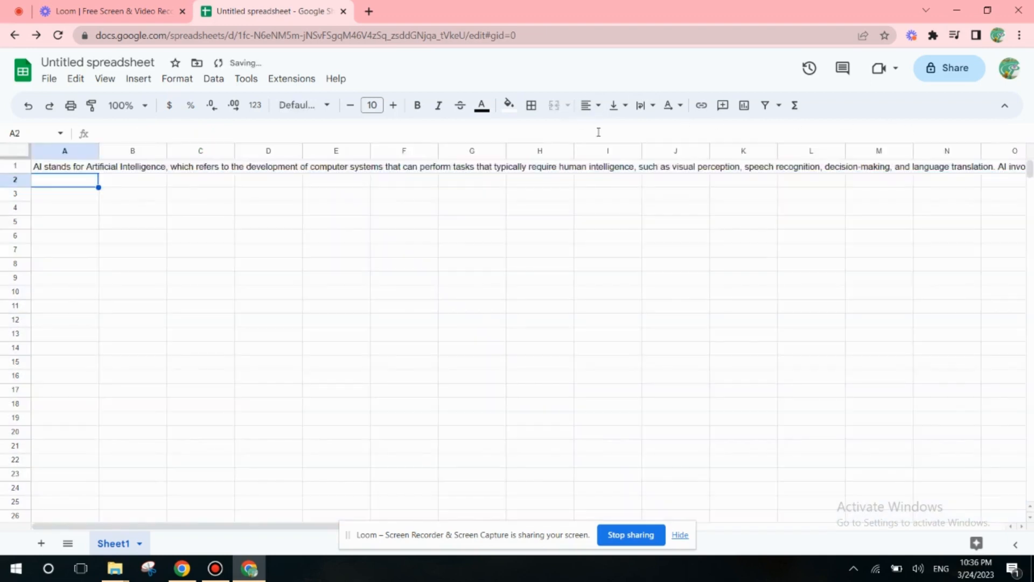
# Replace the content of cell A1 with the formula =GPT_TABLE("give 10 new statup and the name of their ceo's").
pyautogui.doubleClick(61, 170)
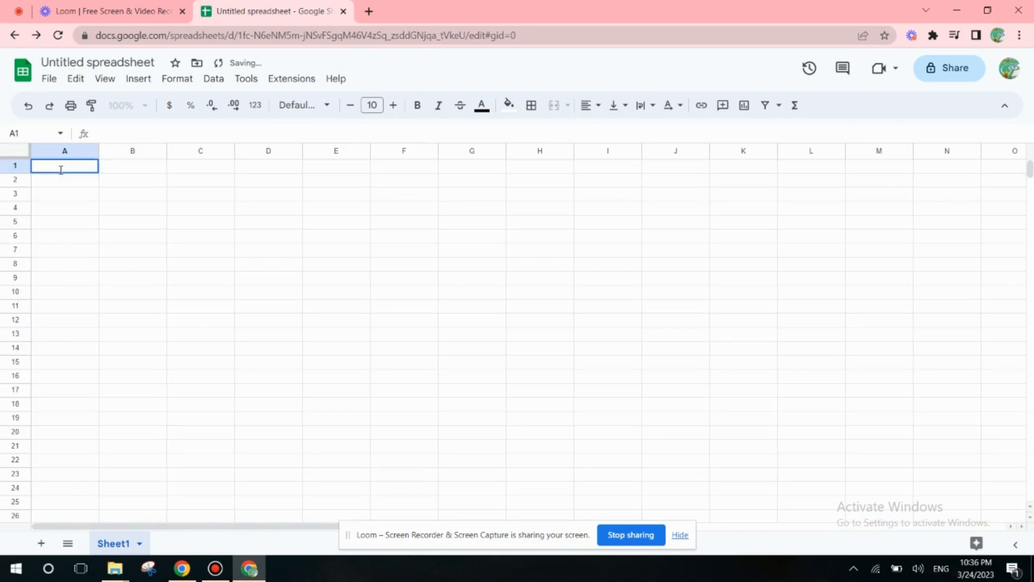
pyautogui.write('=gpt')
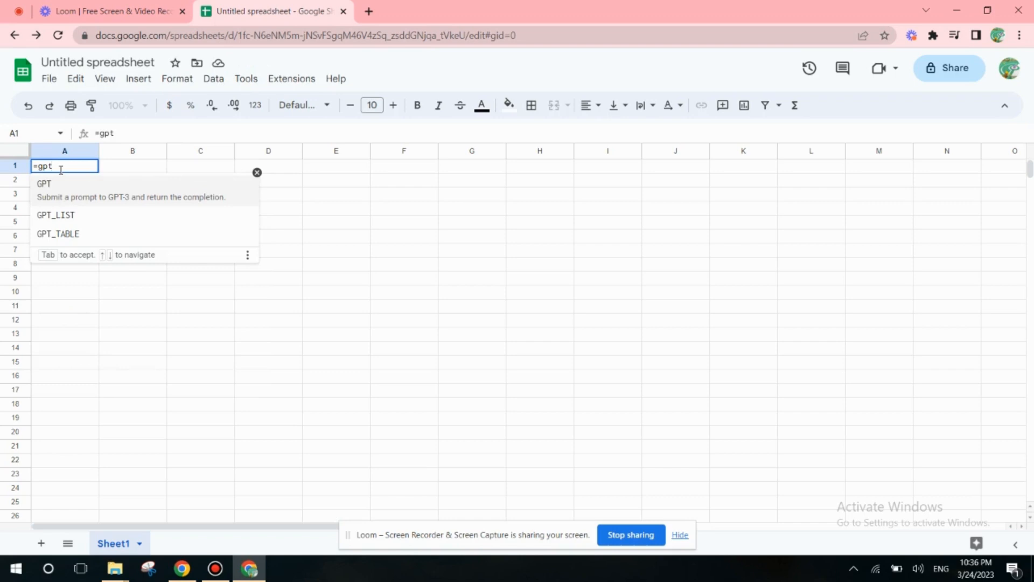
pyautogui.press('Down')
pyautogui.press('Down')
pyautogui.press('Tab')
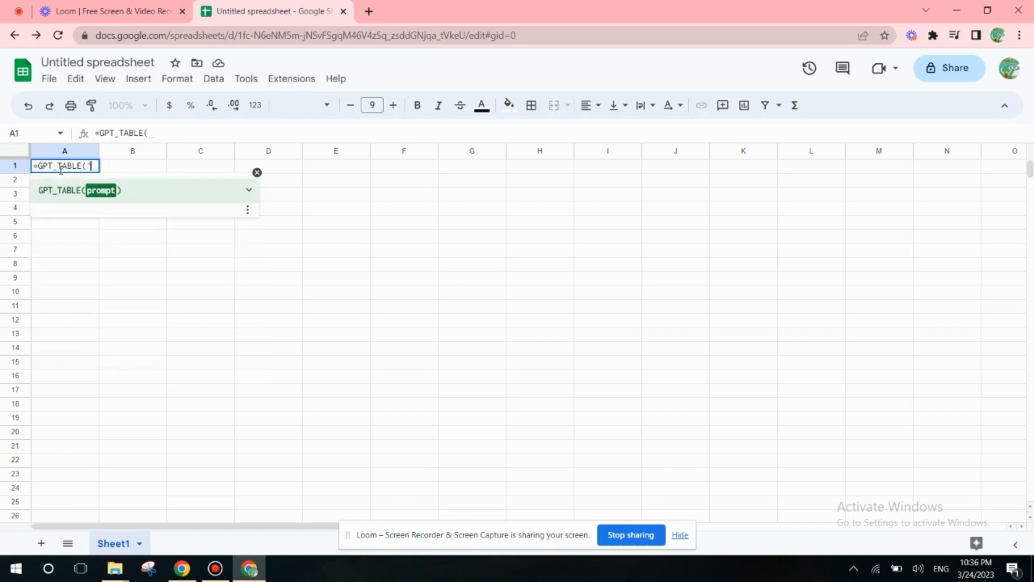
pyautogui.write('""')
pyautogui.write(')')
pyautogui.press('Left')
pyautogui.press('Left')
pyautogui.write('give ')
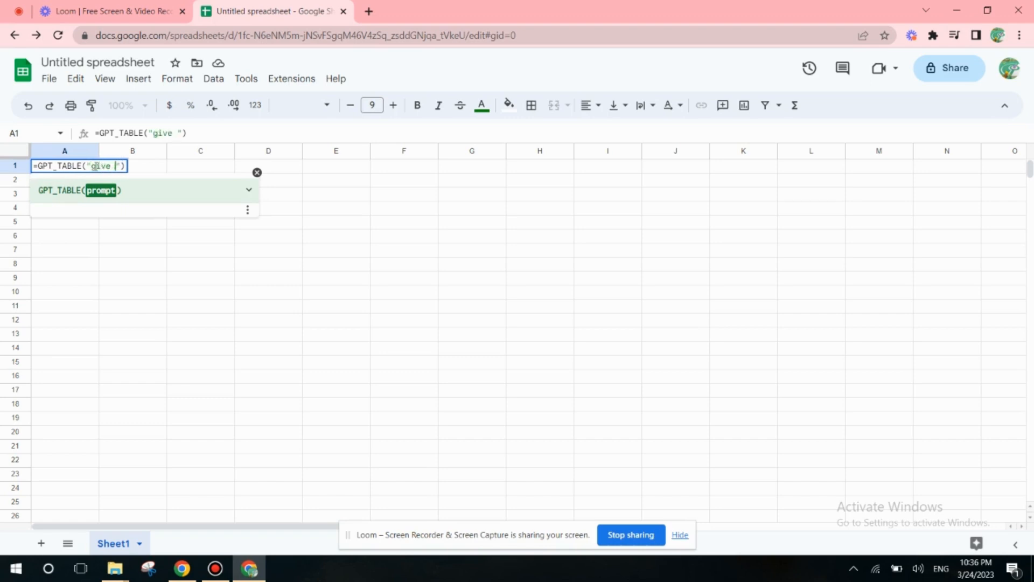
pyautogui.write('10 new ')
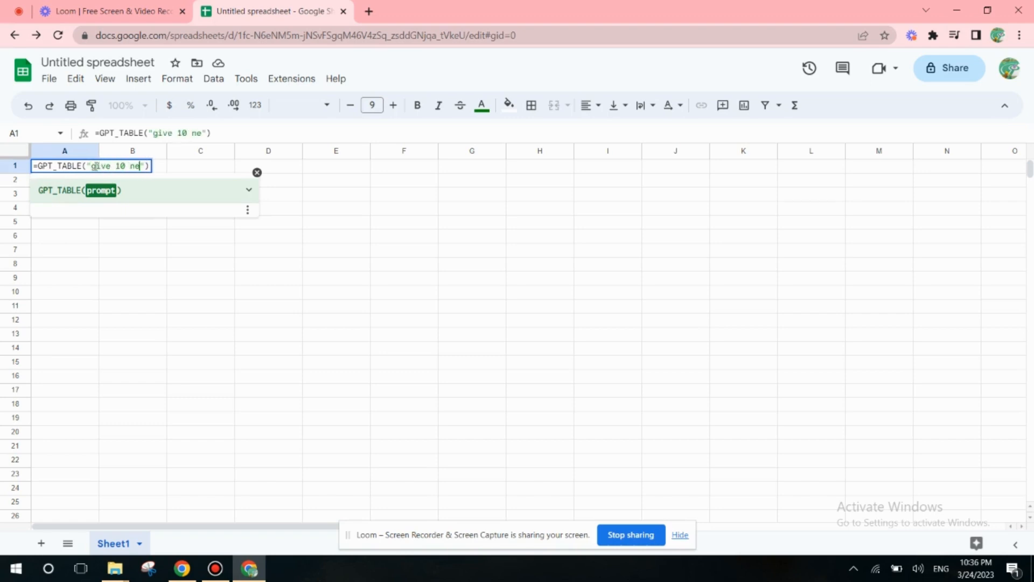
pyautogui.write('stat')
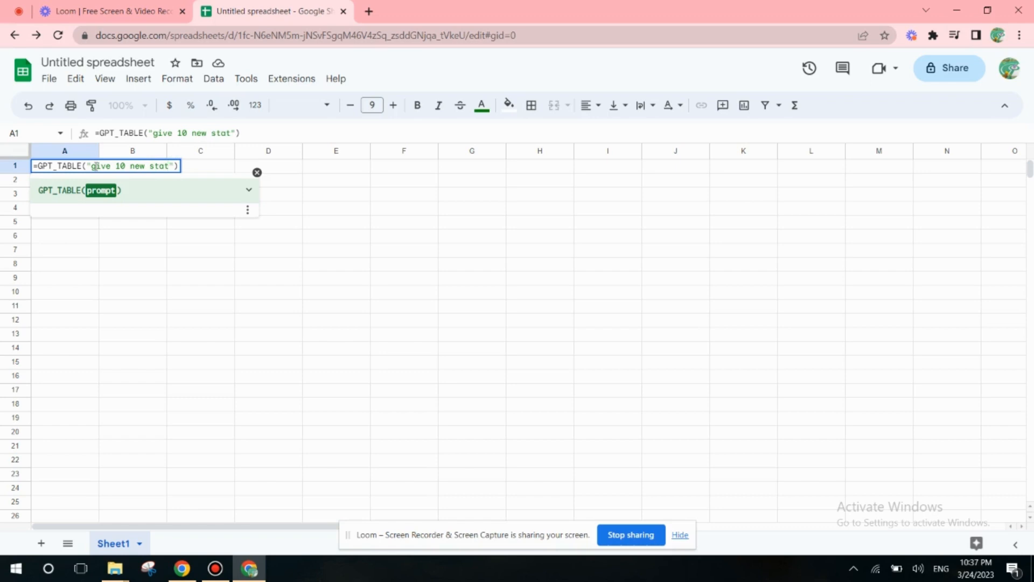
pyautogui.write('up and th')
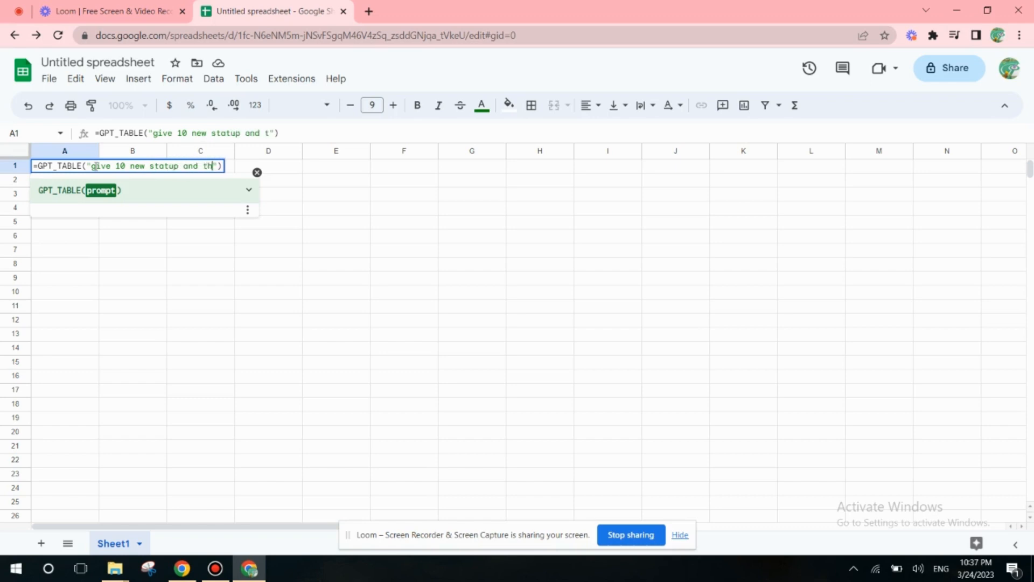
pyautogui.press('BackSpace')
pyautogui.press('BackSpace')
pyautogui.write('the name of t')
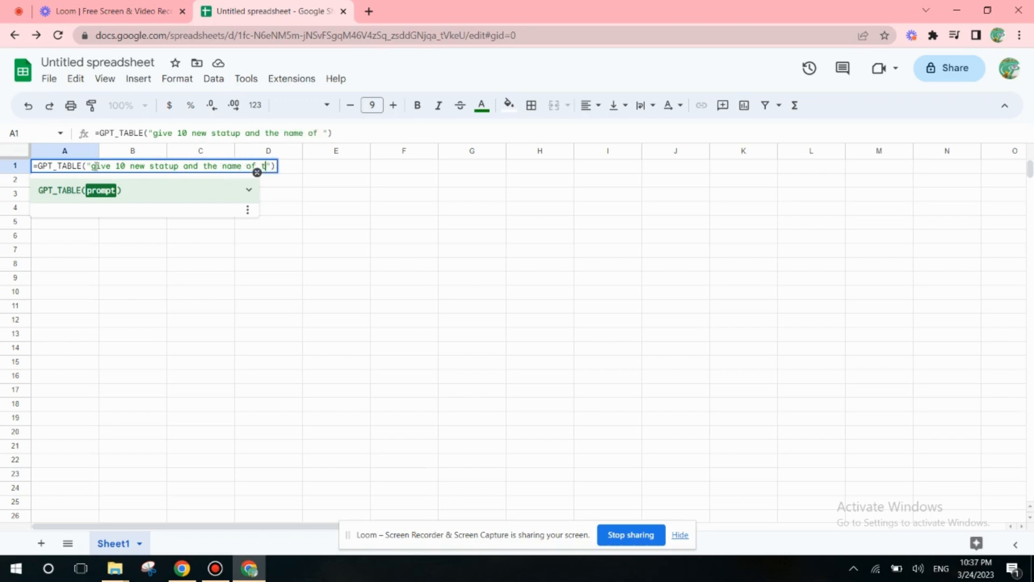
pyautogui.write('heir ce')
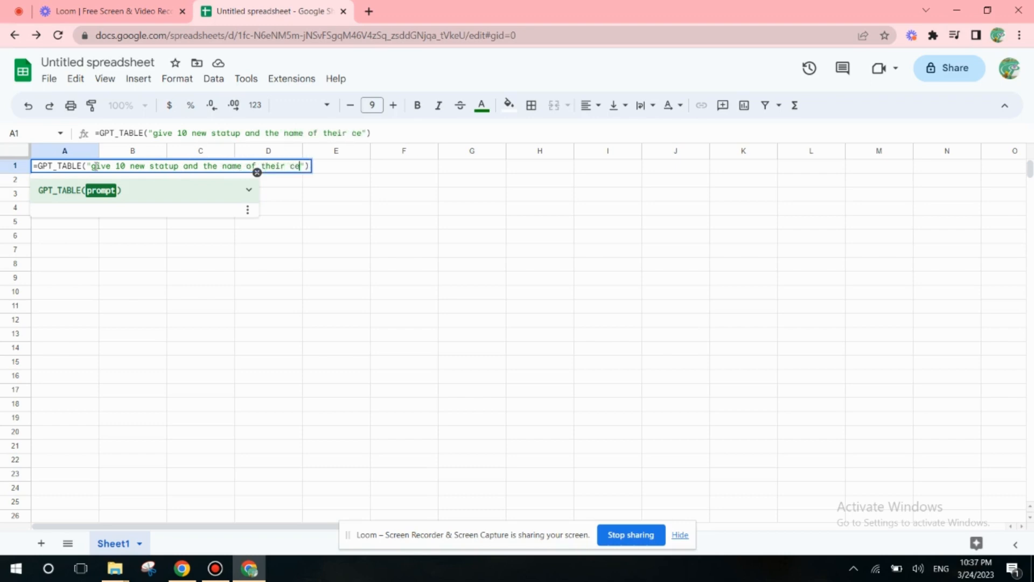
pyautogui.write("o's")
pyautogui.press('Return')
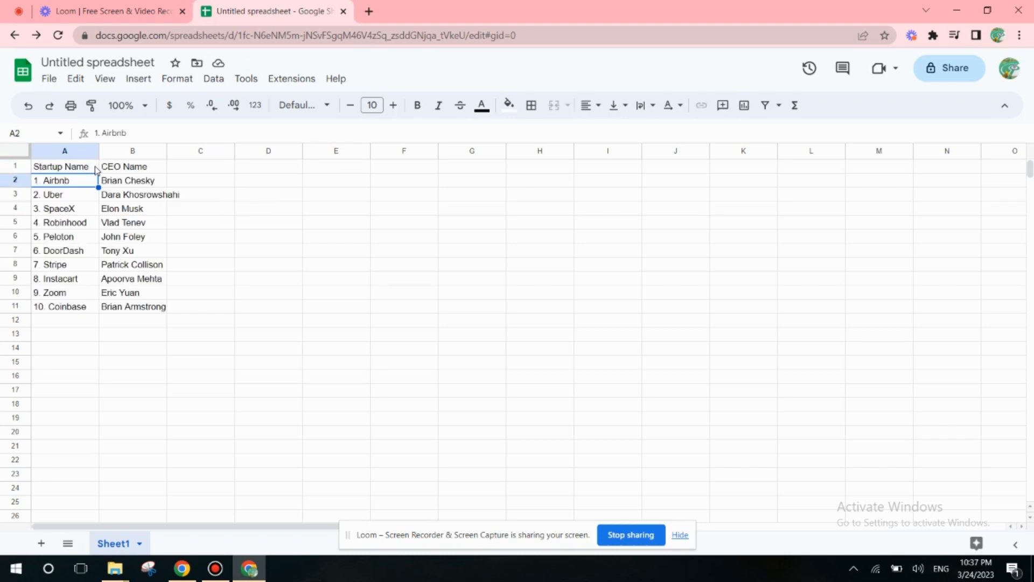
# Review the generated table by selecting the startup names in A2:A11 and the CEO column in B1:B11.
pyautogui.click(52, 195)
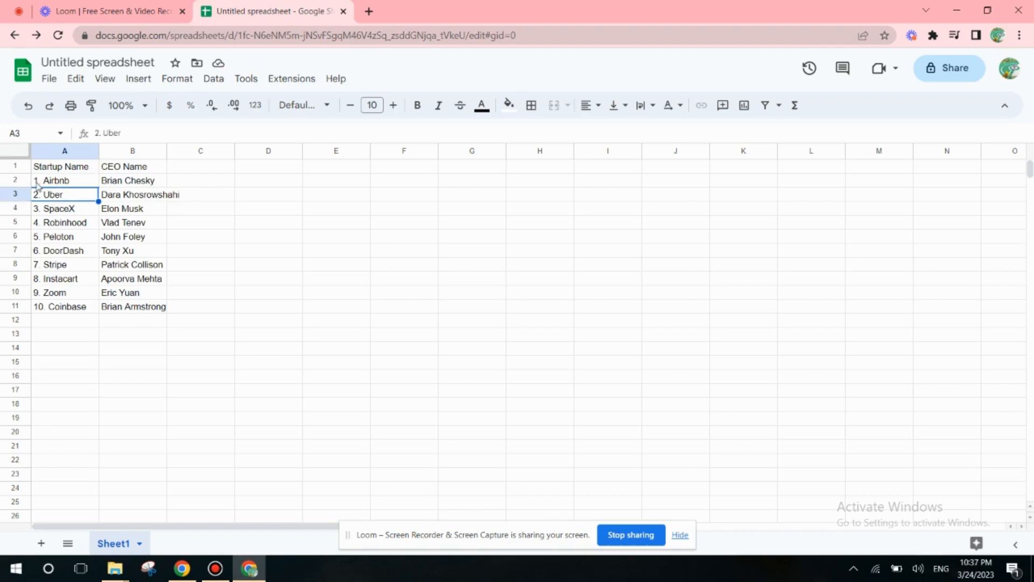
pyautogui.click(38, 182)
pyautogui.moveTo(37, 182); pyautogui.dragTo(78, 306)
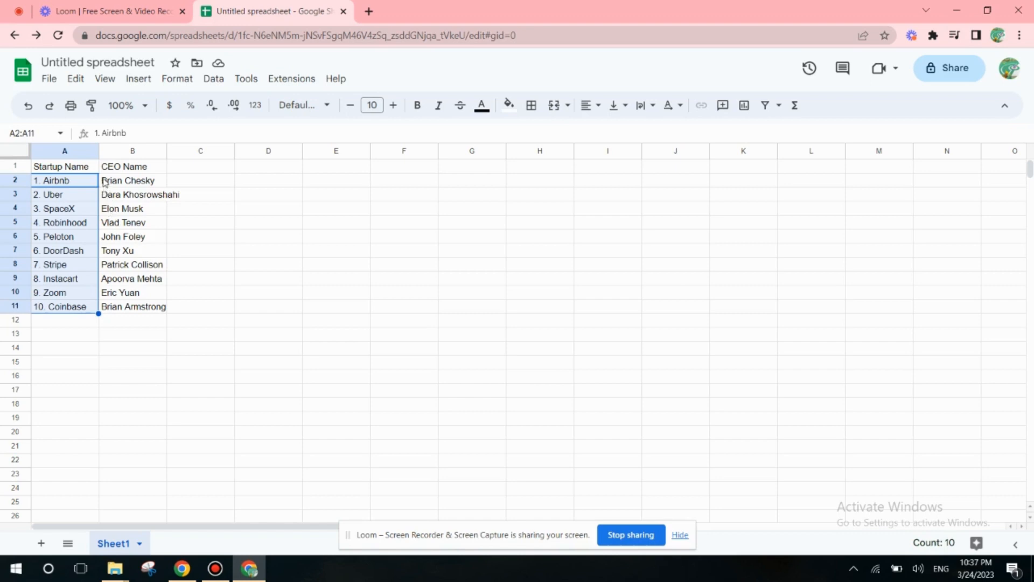
pyautogui.moveTo(106, 167); pyautogui.dragTo(146, 306)
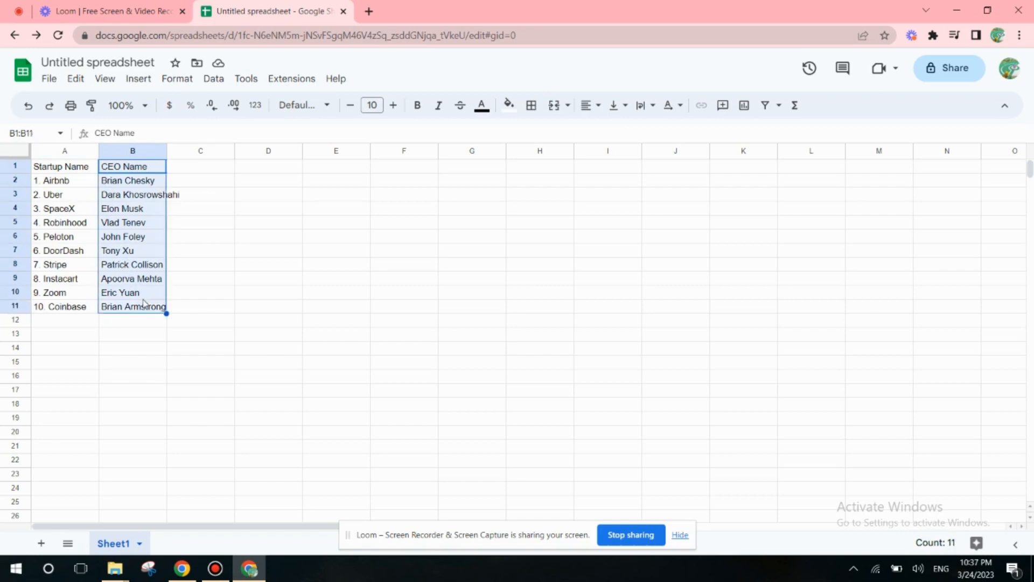
# Enter the formula =GPT_LIST("give 10 titles on the article AI") in cell A13, below the startup table.
pyautogui.click(89, 335)
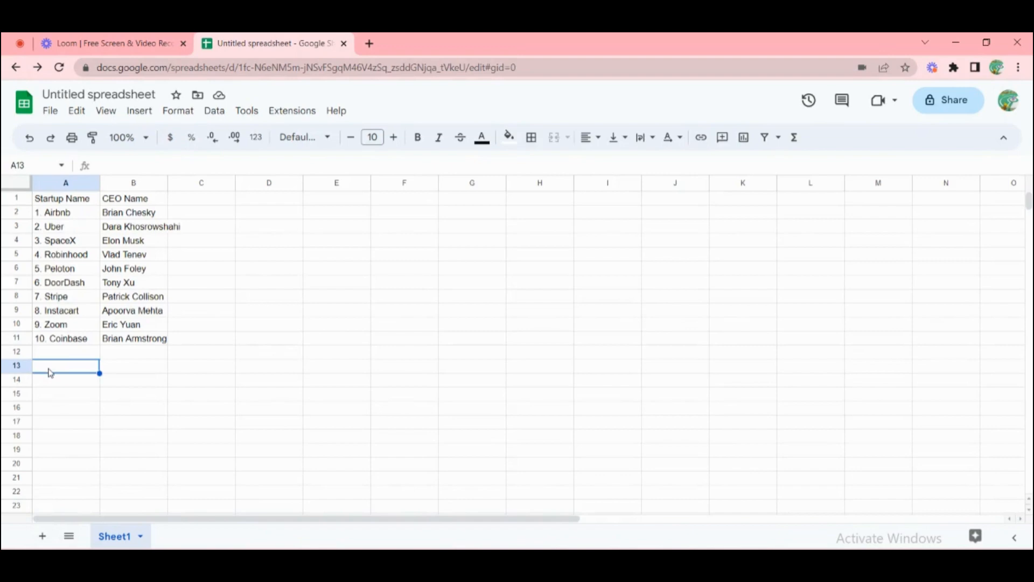
pyautogui.doubleClick(49, 370)
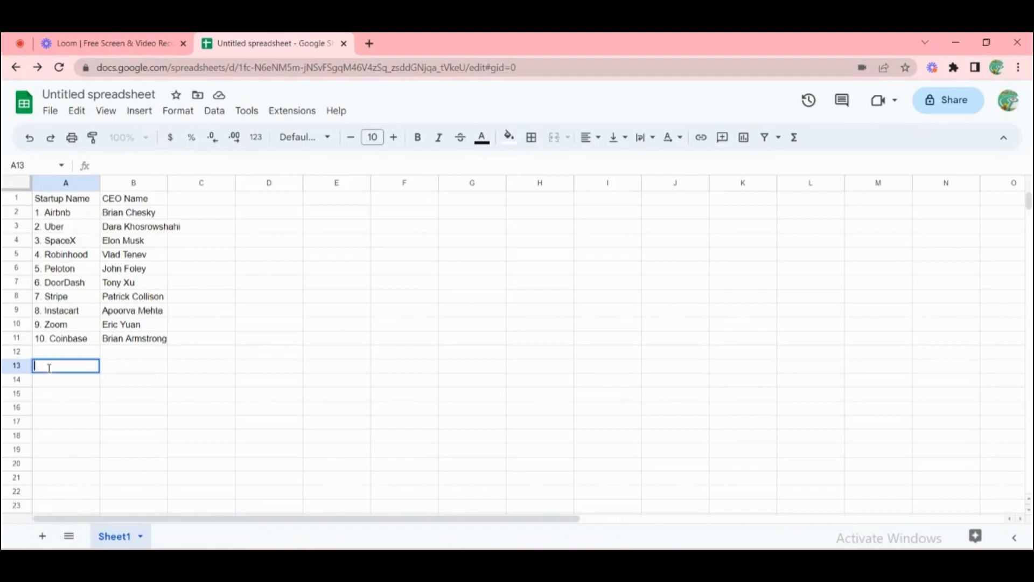
pyautogui.write('=')
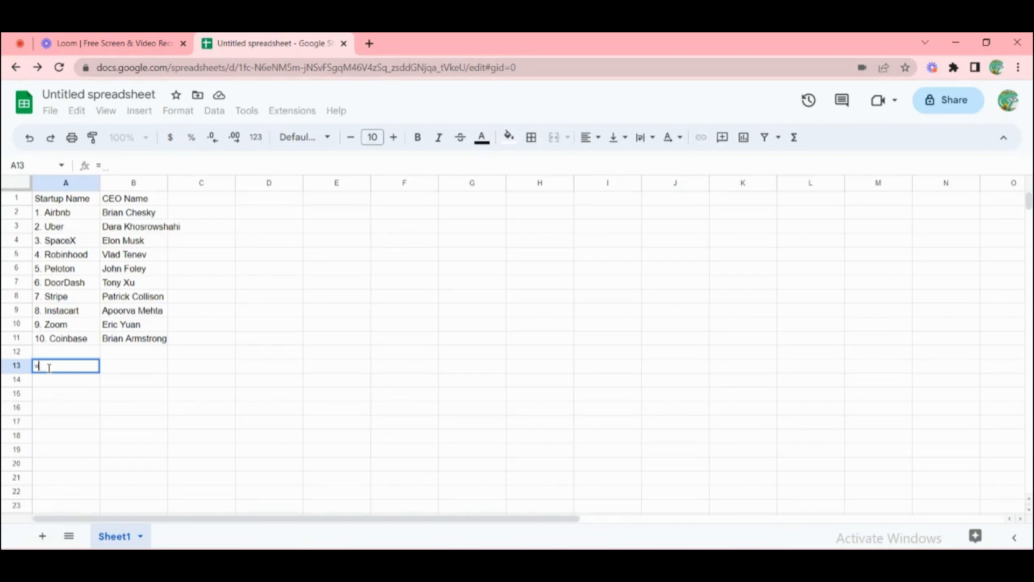
pyautogui.write('gpt')
pyautogui.press('Down')
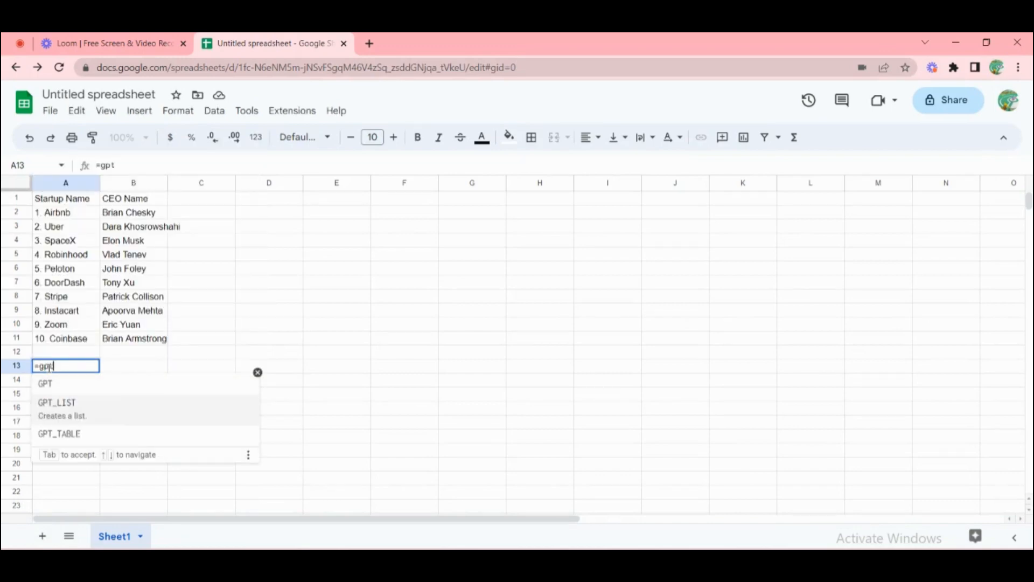
pyautogui.press('Tab')
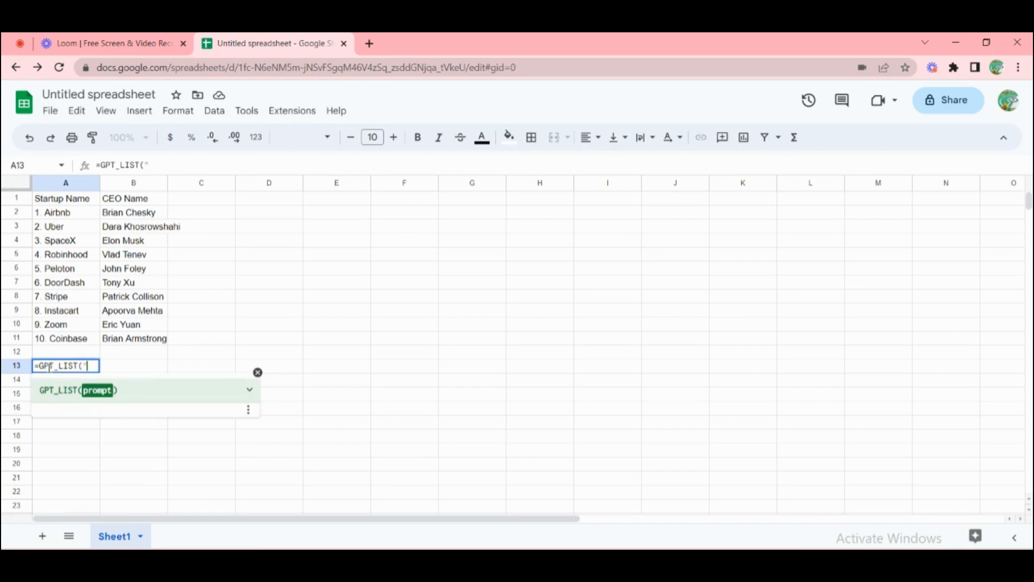
pyautogui.write('""')
pyautogui.press('Left')
pyautogui.write('git')
pyautogui.press('BackSpace')
pyautogui.press('BackSpace')
pyautogui.write('ve 10 titles o')
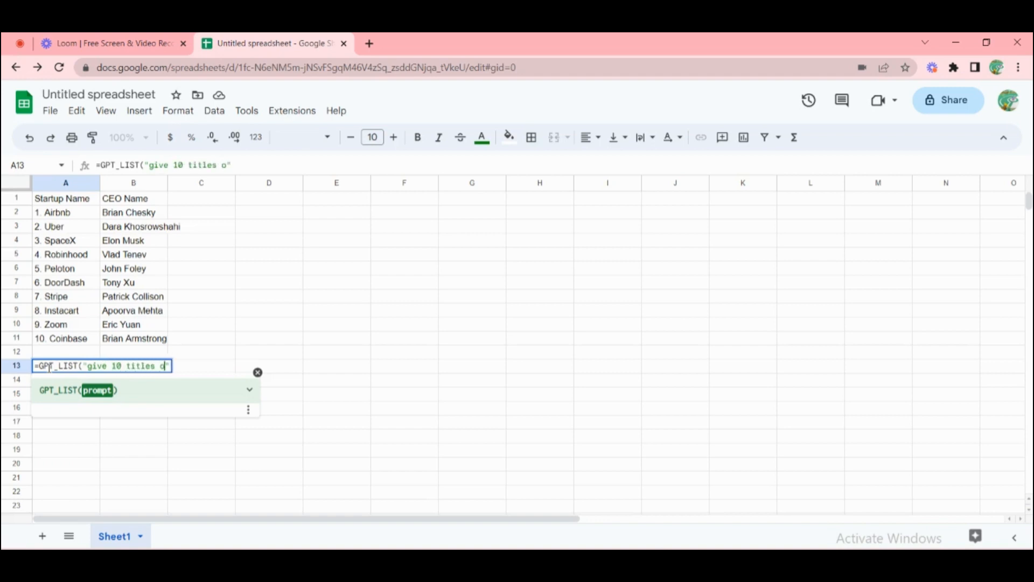
pyautogui.write('n the arti')
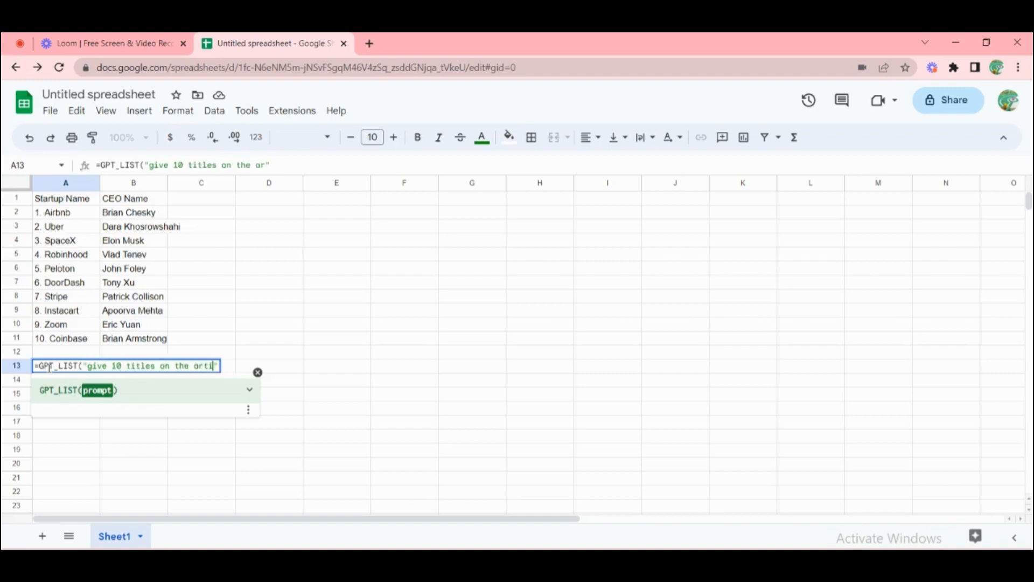
pyautogui.write('cle AI')
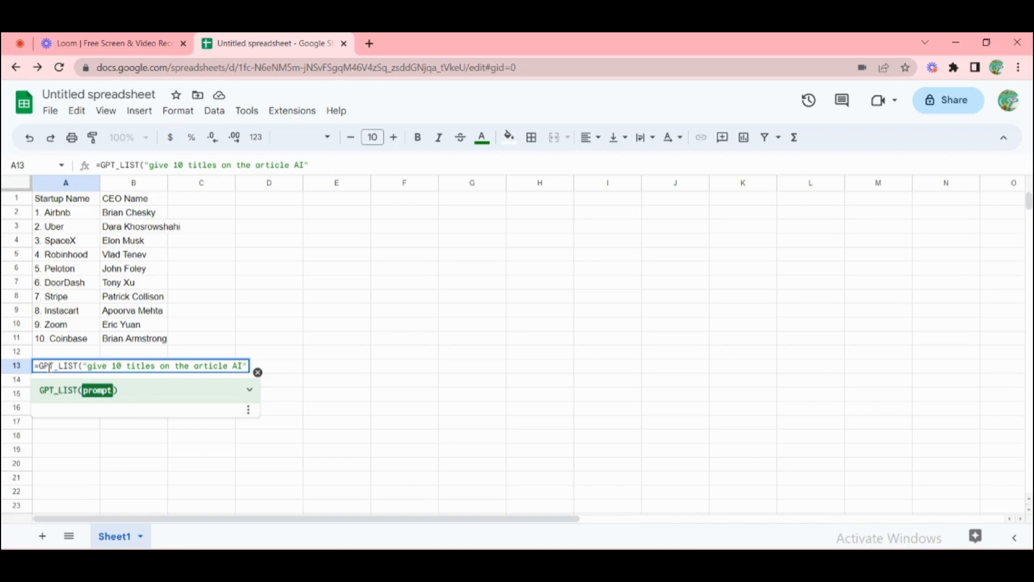
pyautogui.click(248, 366)
pyautogui.write(')')
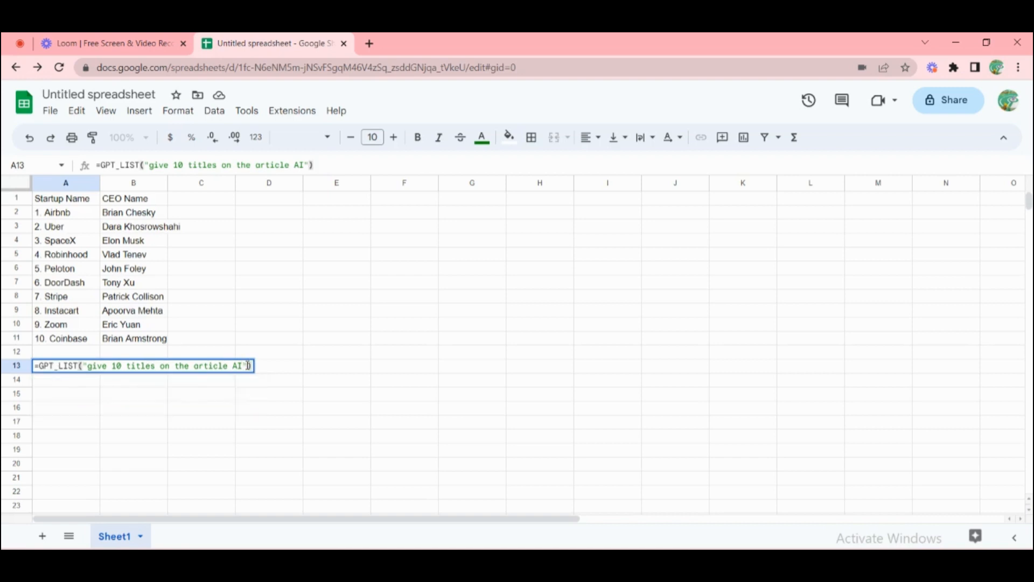
pyautogui.press('Return')
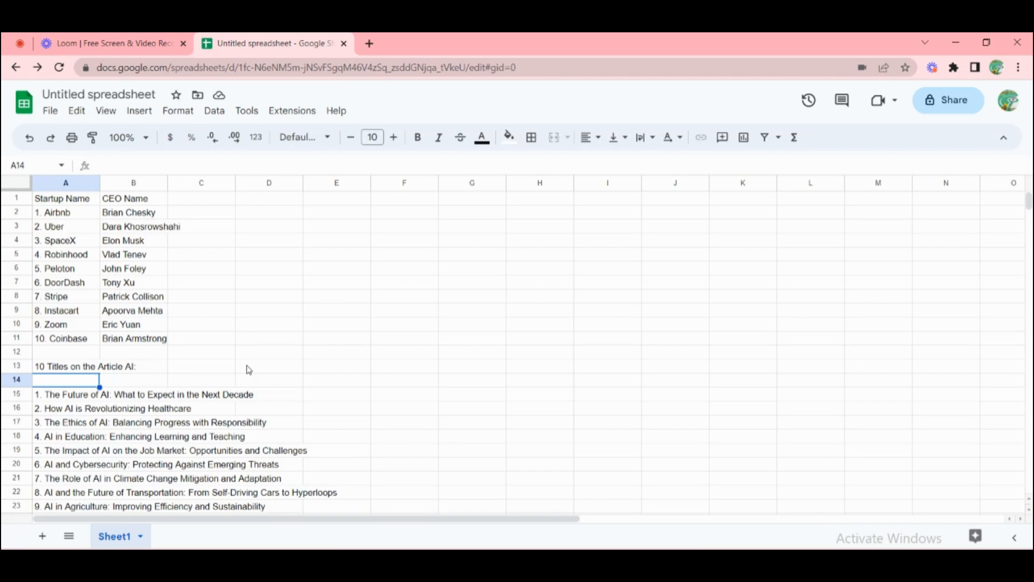
# Auto-fit column A to the width of the generated article titles.
pyautogui.scroll(-3, 1028, 203)
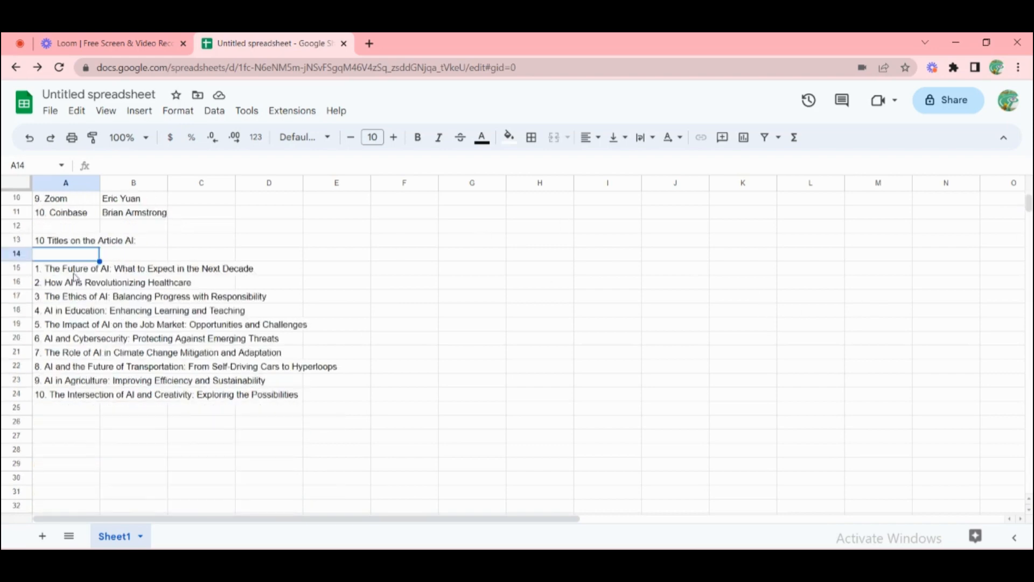
pyautogui.doubleClick(98, 183)
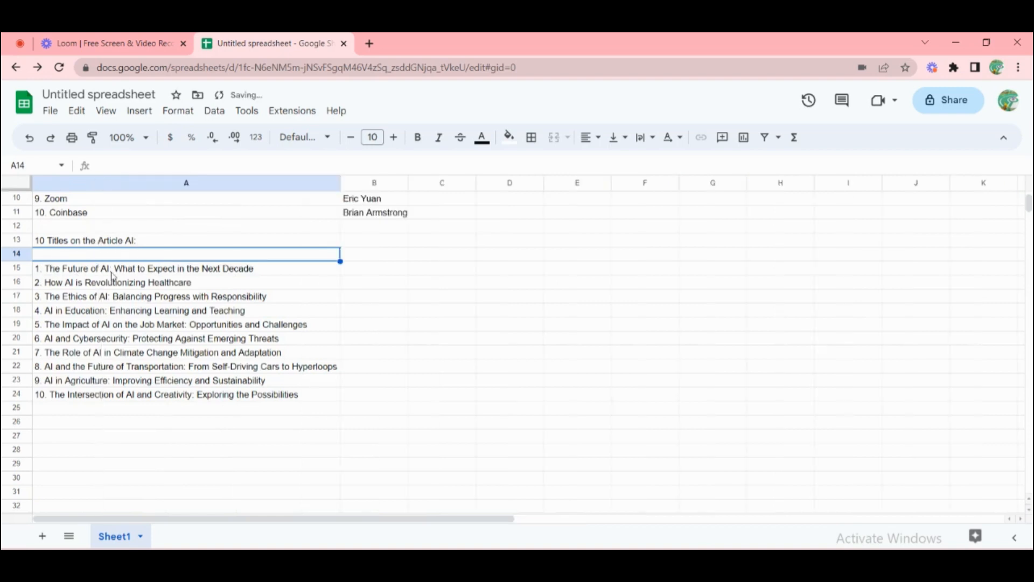
# Review the generated titles in A15:A24 and look over the startup table above them.
pyautogui.click(45, 273)
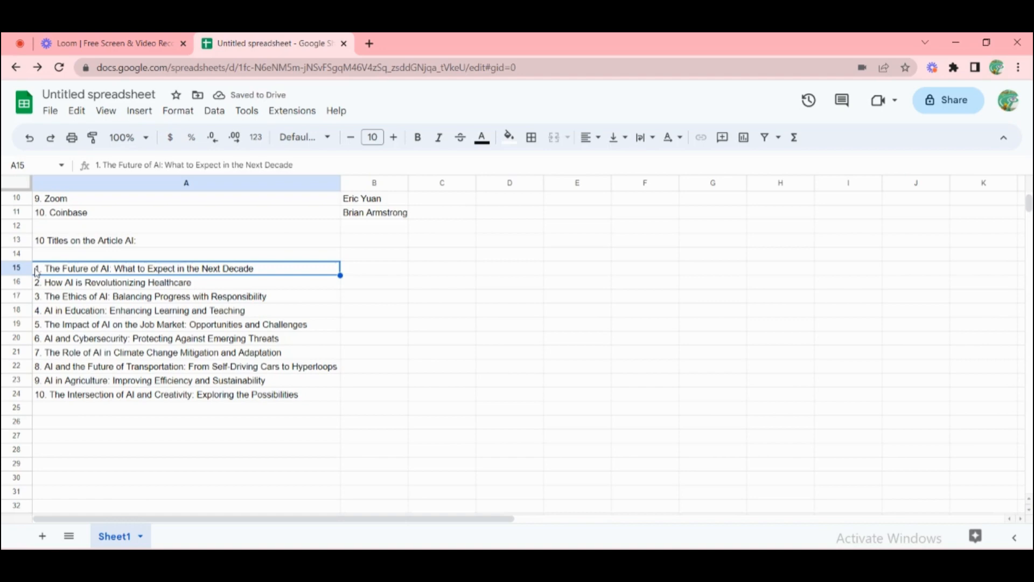
pyautogui.moveTo(312, 398); pyautogui.dragTo(43, 272)
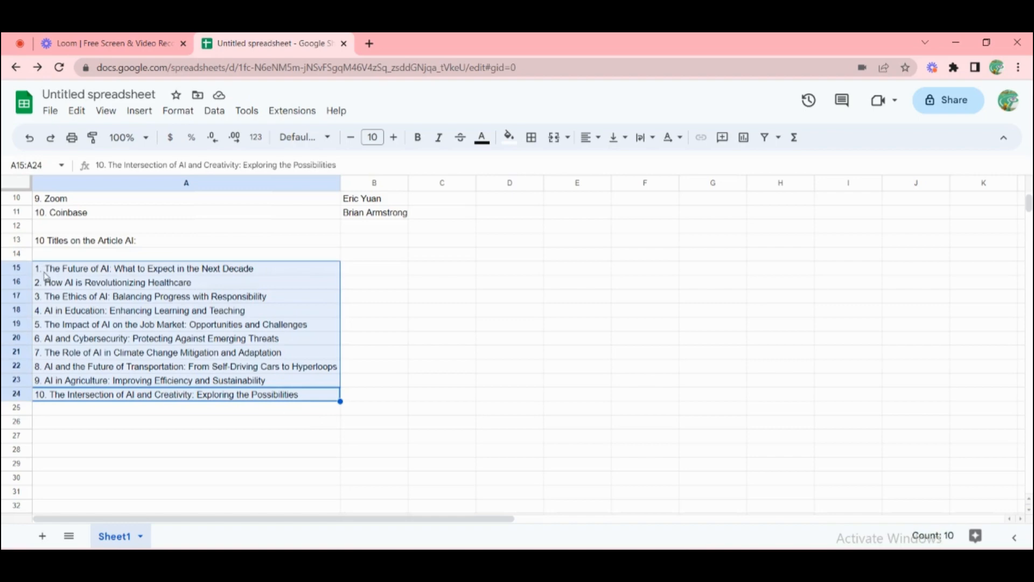
pyautogui.click(45, 273)
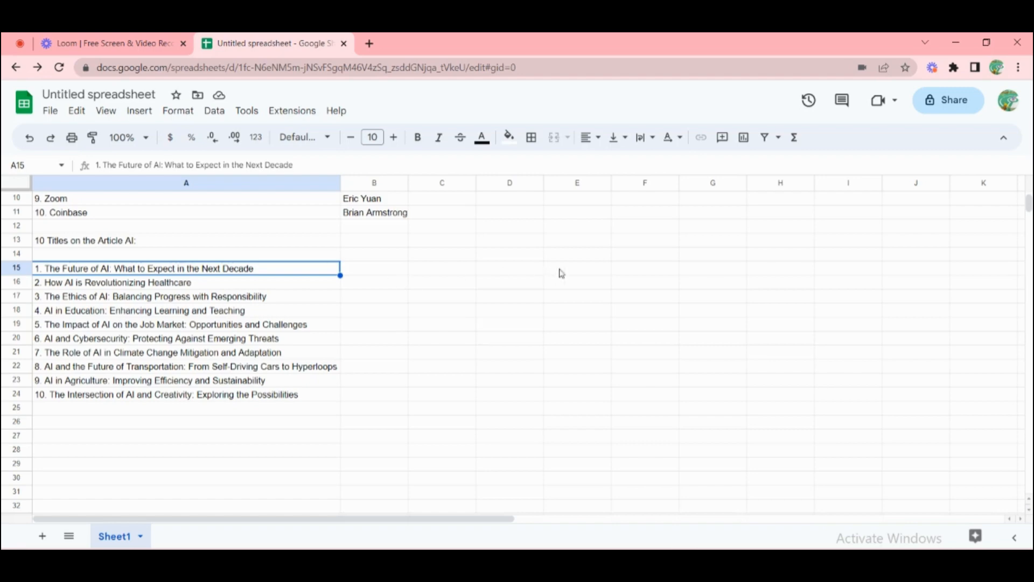
pyautogui.scroll(3, 1027, 202)
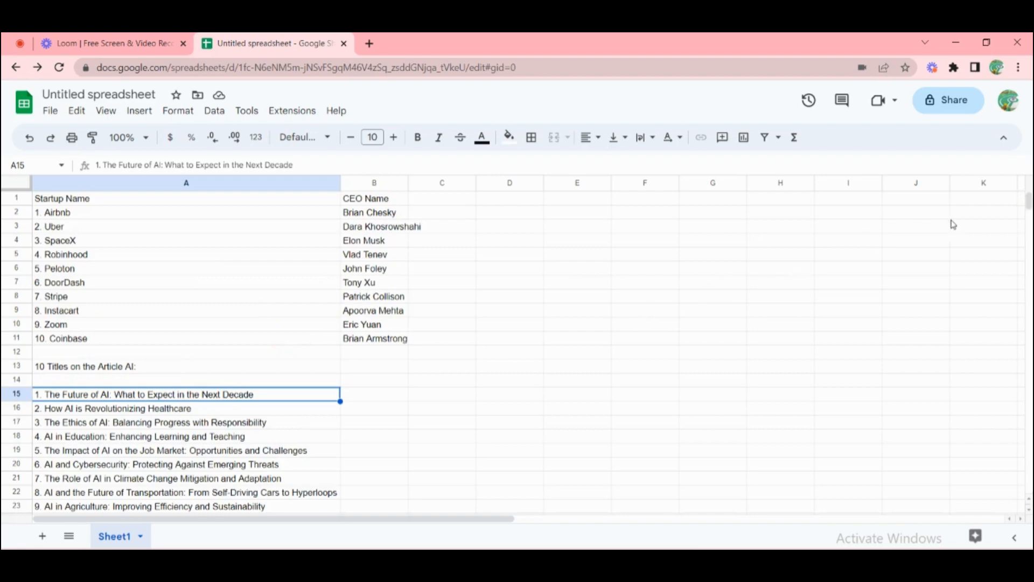
pyautogui.scroll(-6, 1028, 202)
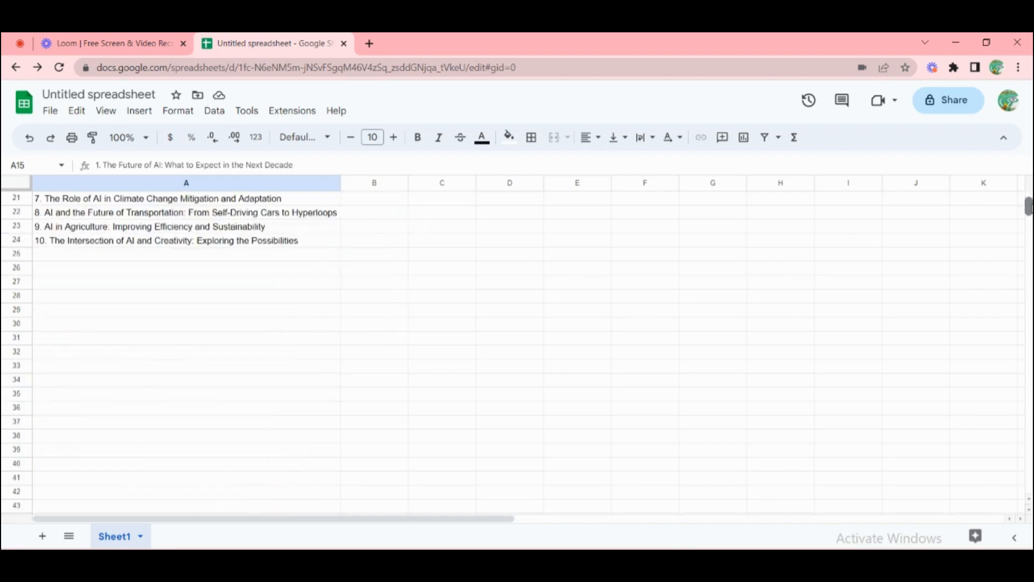
pyautogui.scroll(6, 1028, 202)
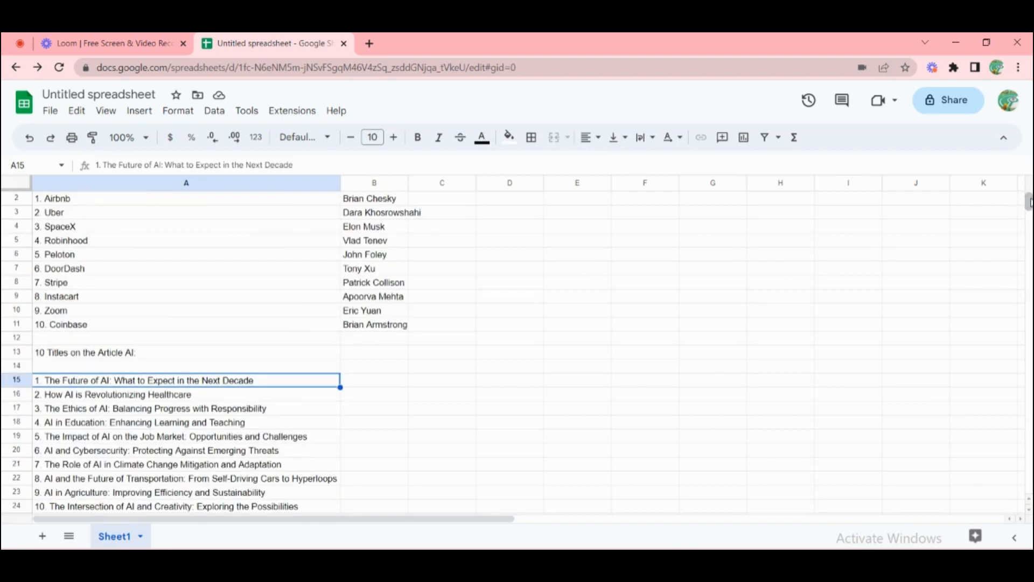